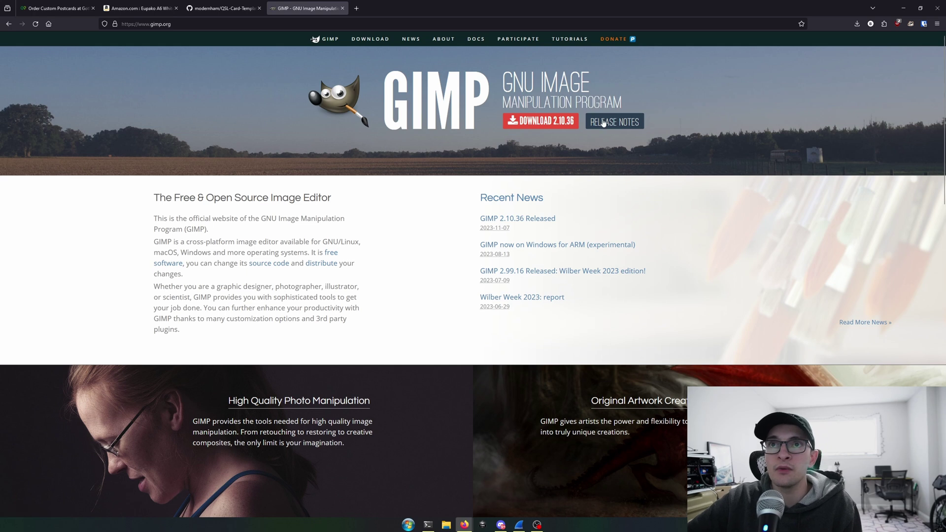
Download the QSL-Card-Template repository from GitHub as a ZIP and show it in its folder.
{"action": "left_click", "coordinate": [234, 7]}
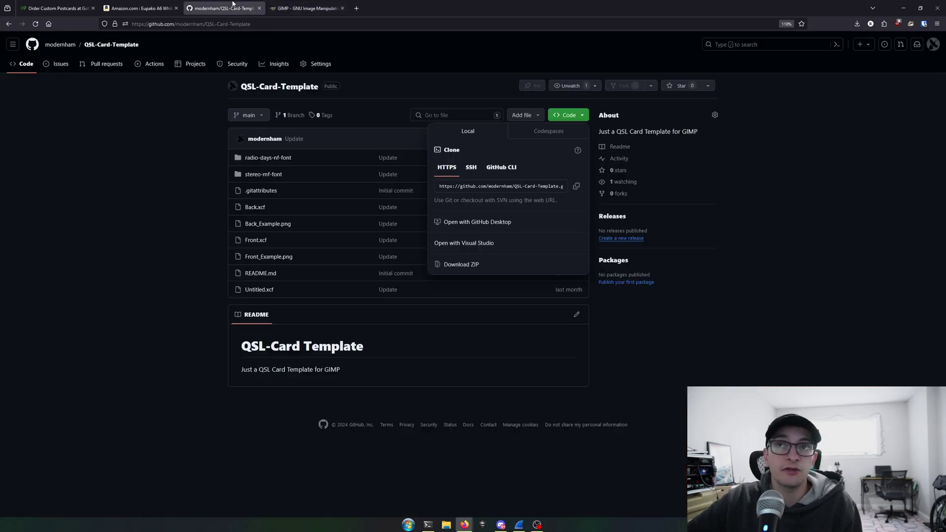
{"action": "left_click", "coordinate": [188, 174]}
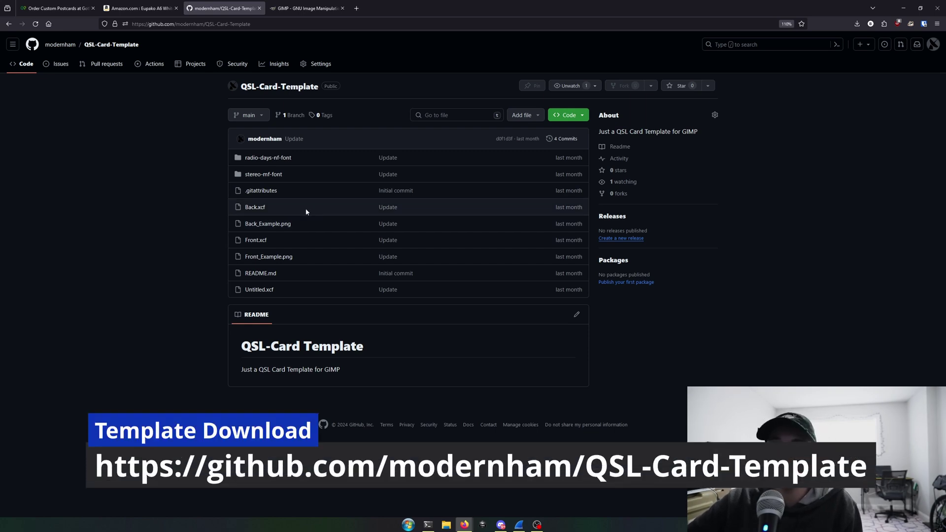
{"action": "left_click", "coordinate": [582, 117]}
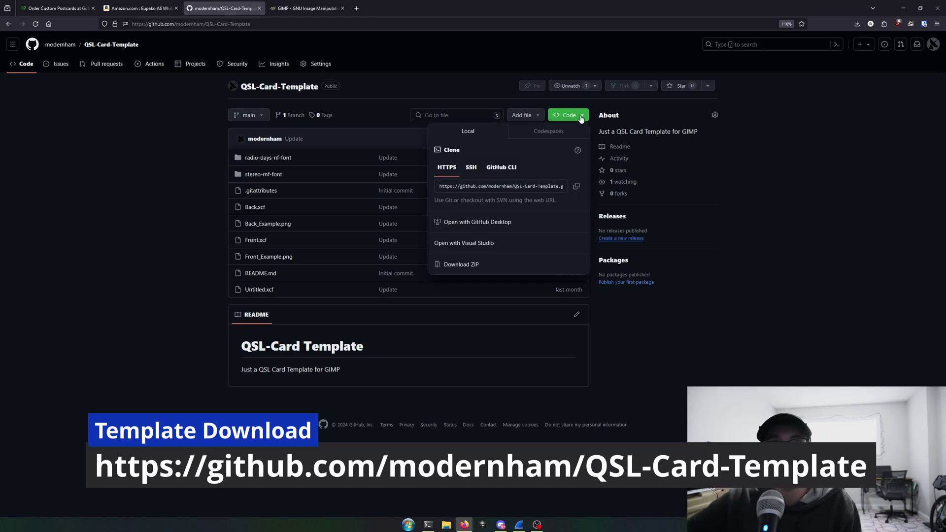
{"action": "left_click", "coordinate": [465, 266]}
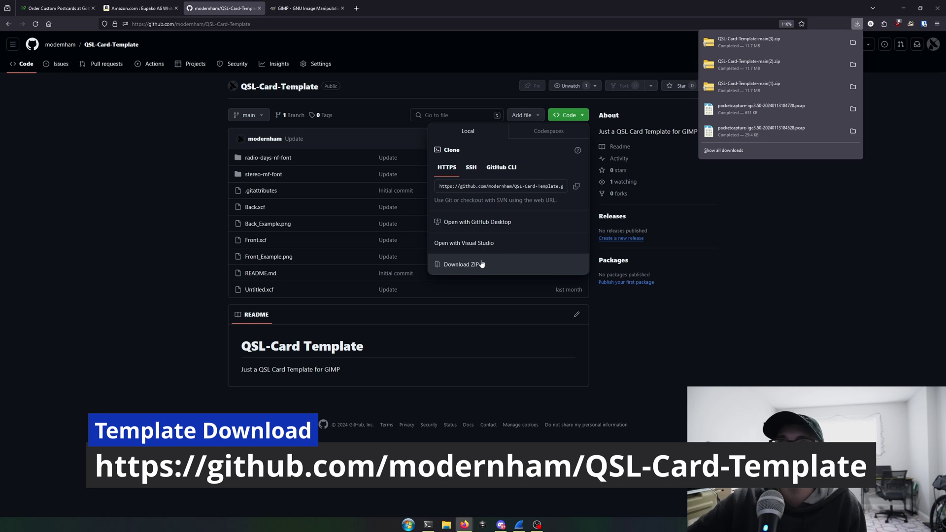
{"action": "left_click", "coordinate": [857, 42]}
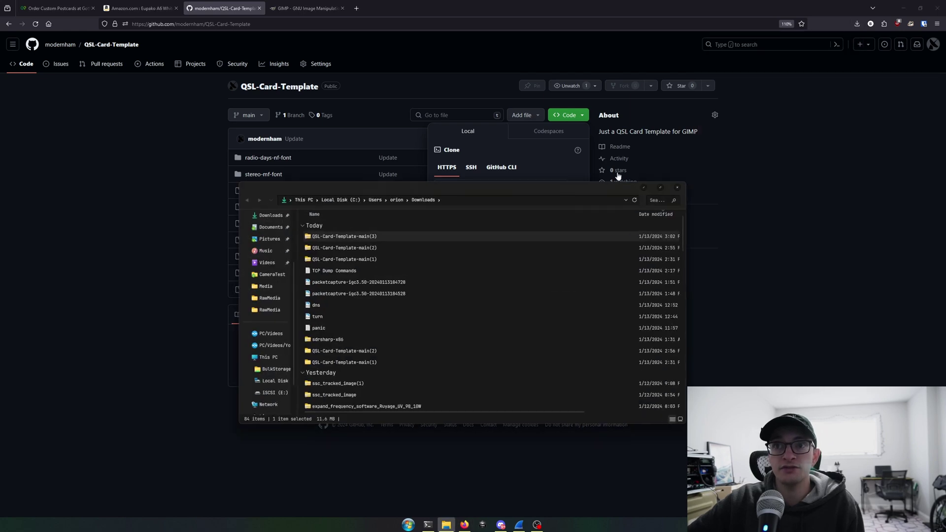
Extract the QSL-Card-Template-main(3).zip into the Downloads folder.
{"action": "right_click", "coordinate": [374, 239]}
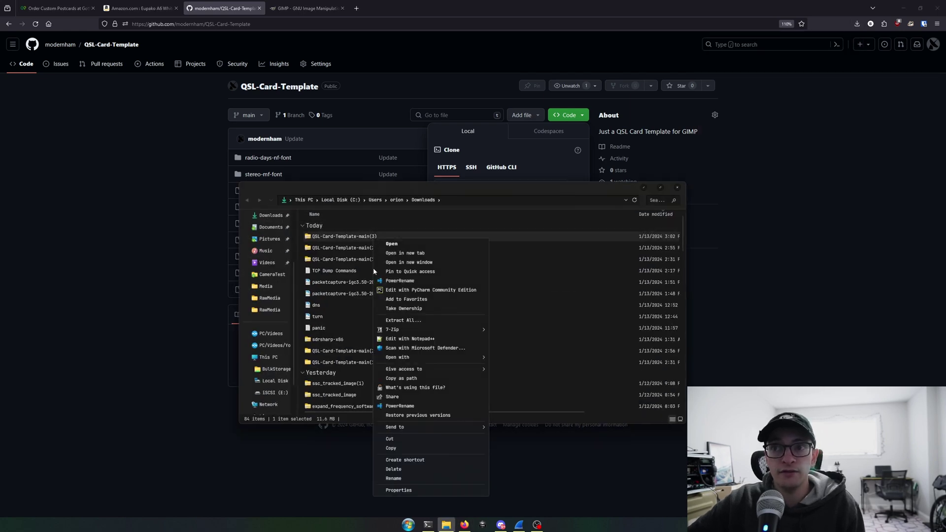
{"action": "left_click", "coordinate": [421, 321]}
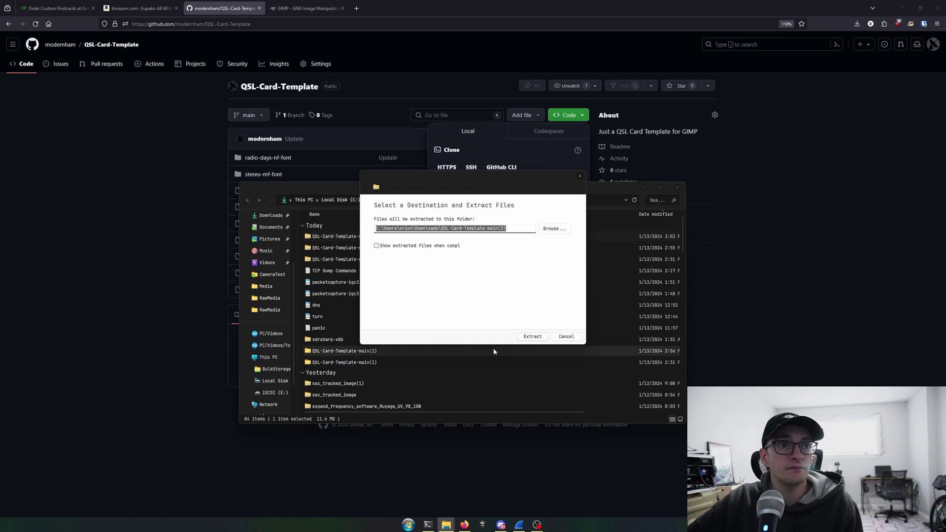
{"action": "left_click", "coordinate": [534, 336]}
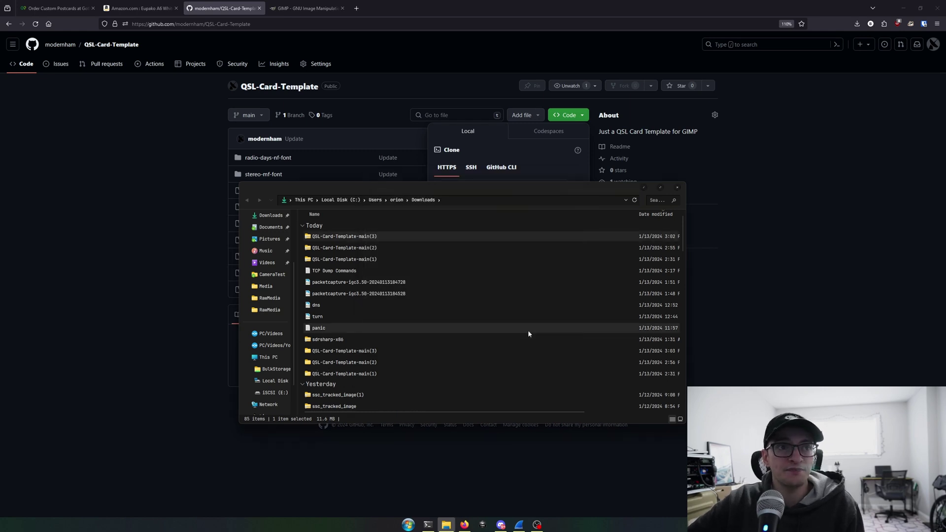
Open the extracted QSL-Card-Template-main folder, maximize the window, and select both font folders.
{"action": "double_click", "coordinate": [395, 349]}
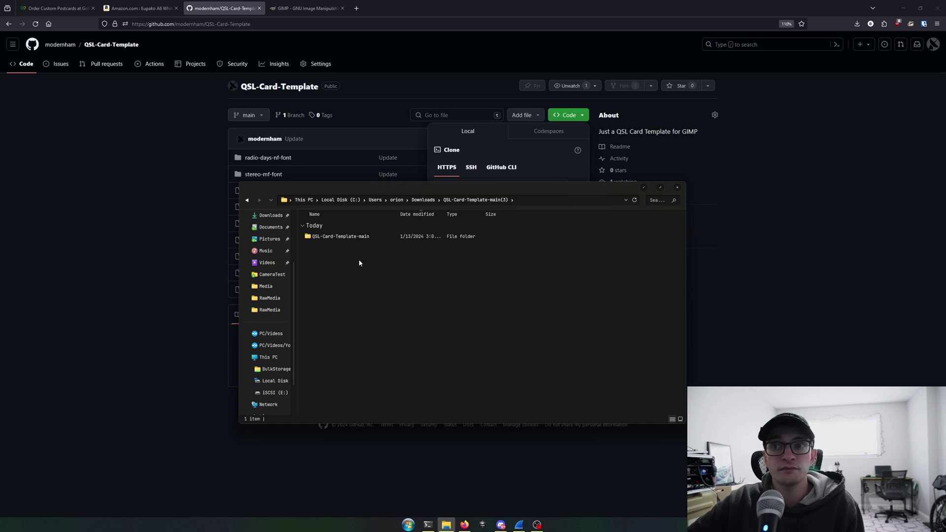
{"action": "double_click", "coordinate": [351, 237]}
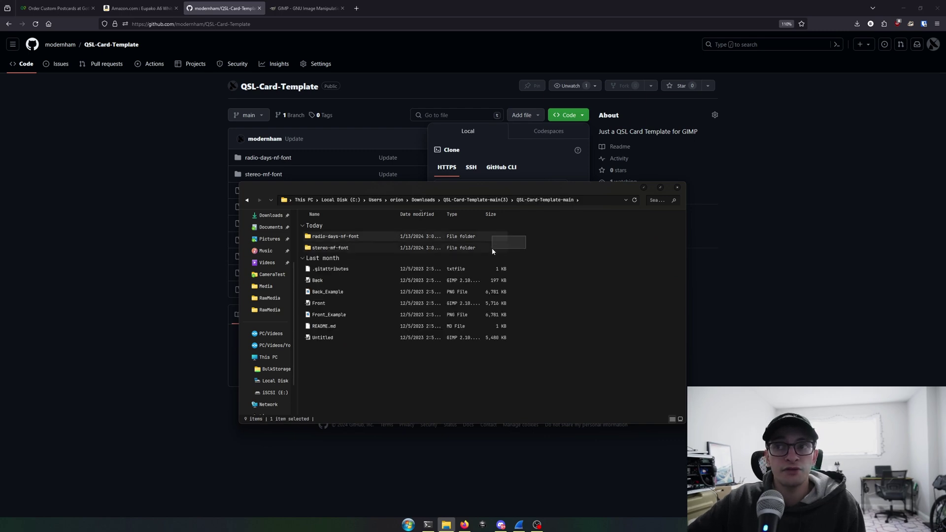
{"action": "double_click", "coordinate": [454, 190]}
{"action": "left_click_drag", "start_coordinate": [321, 63], "coordinate": [228, 52]}
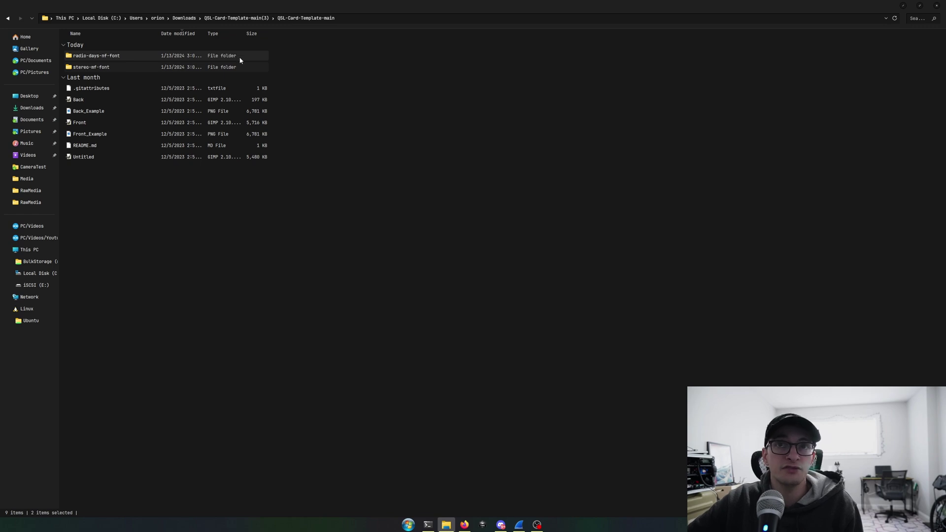
Preview and install the Radio Days NF font, keeping the existing installed copy.
{"action": "double_click", "coordinate": [125, 56]}
{"action": "left_click", "coordinate": [102, 68]}
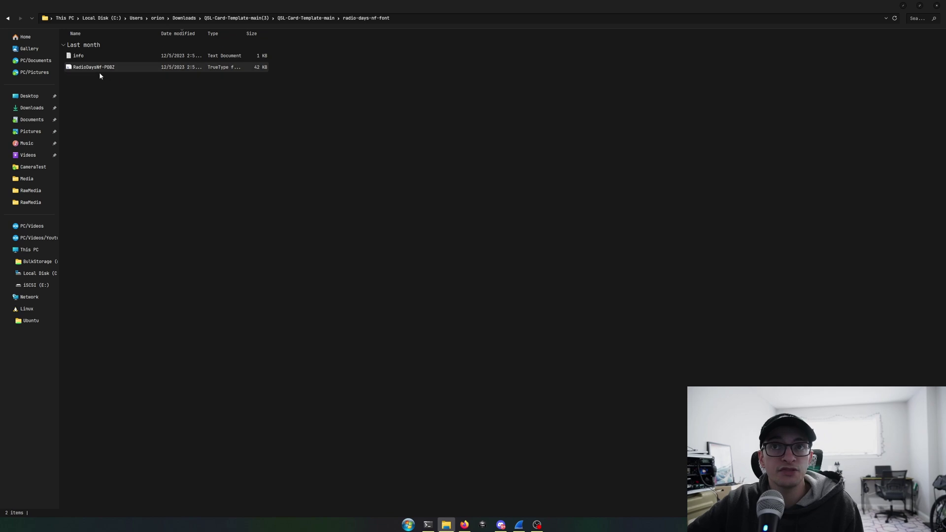
{"action": "double_click", "coordinate": [100, 69]}
{"action": "left_click_drag", "start_coordinate": [314, 125], "coordinate": [246, 109]}
{"action": "left_click", "coordinate": [97, 119]}
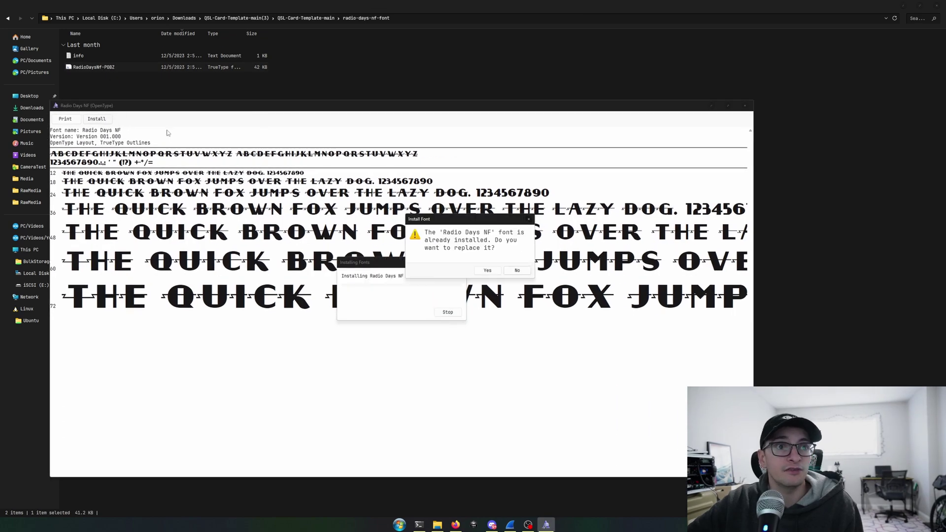
{"action": "left_click", "coordinate": [516, 271]}
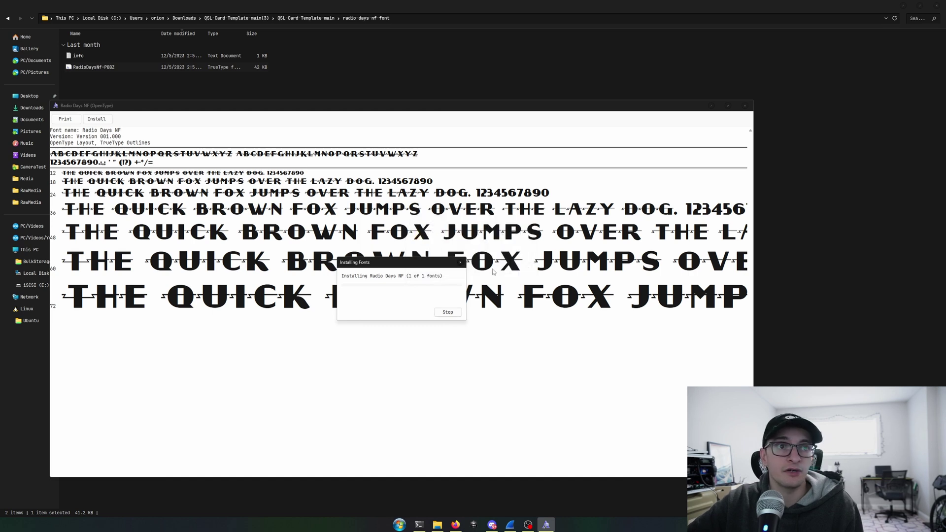
{"action": "left_click", "coordinate": [461, 264]}
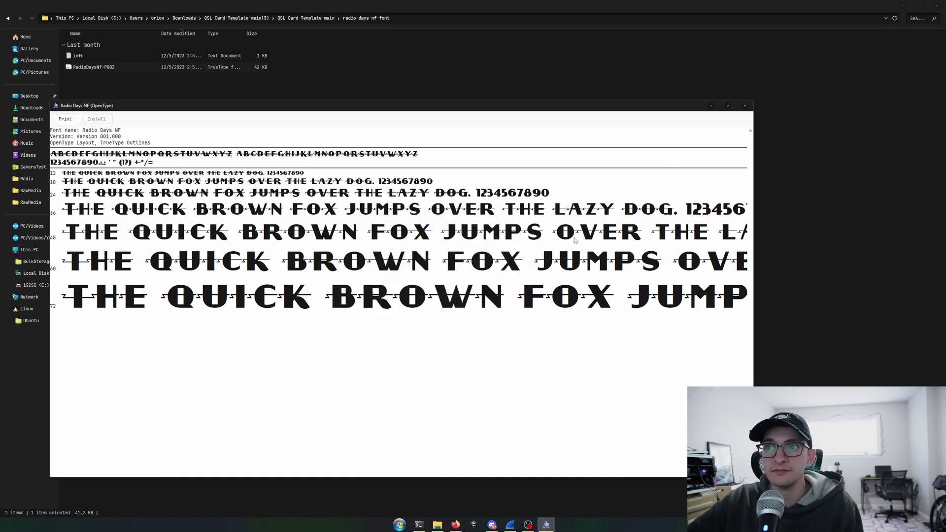
{"action": "left_click", "coordinate": [744, 105]}
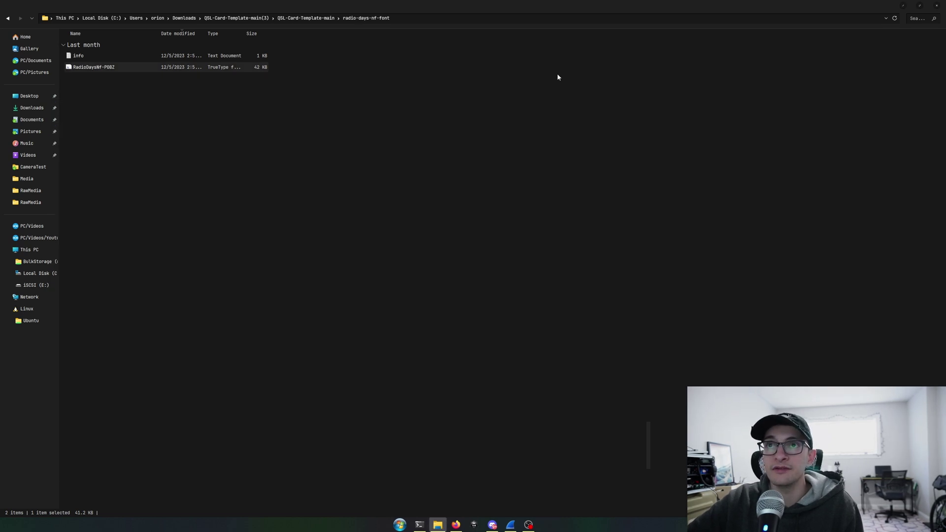
Preview the Stereo MF font from the stereo-mf-font folder.
{"action": "left_click", "coordinate": [260, 19]}
{"action": "double_click", "coordinate": [179, 56]}
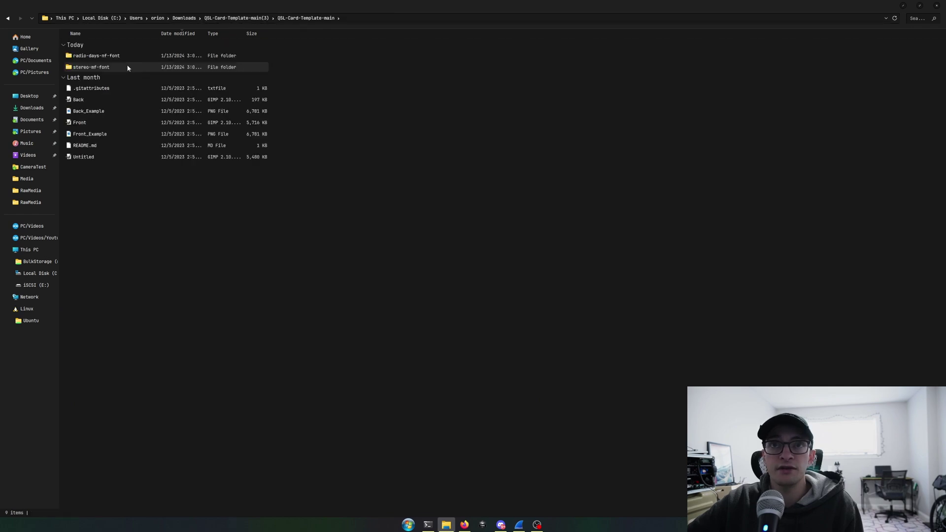
{"action": "double_click", "coordinate": [123, 66]}
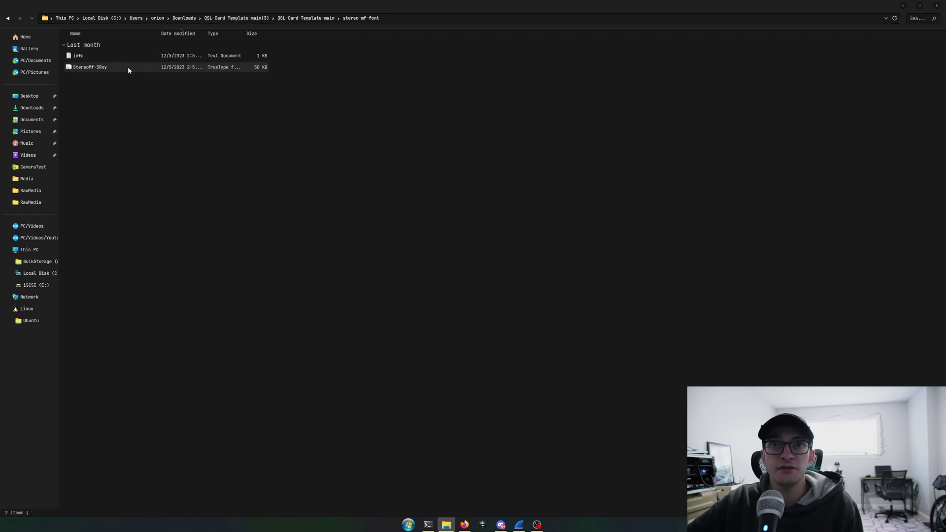
{"action": "double_click", "coordinate": [128, 67]}
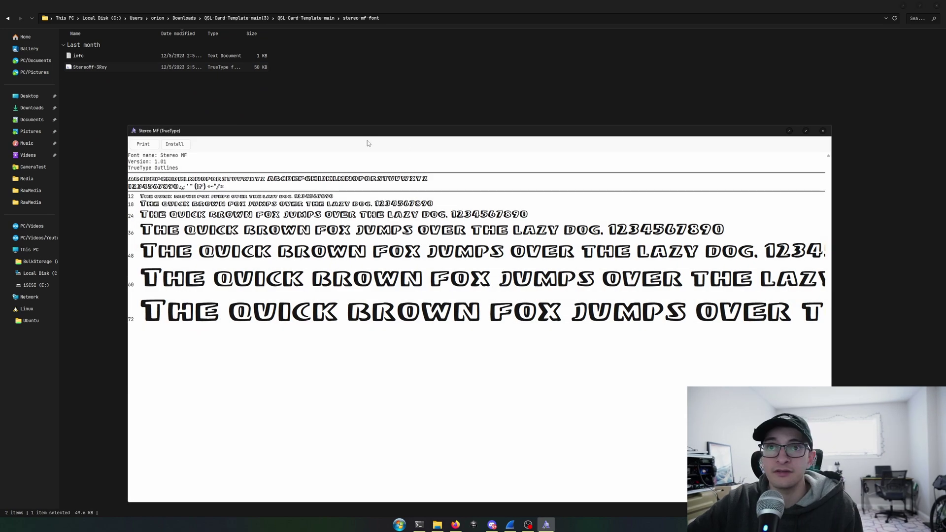
{"action": "left_click_drag", "start_coordinate": [367, 139], "coordinate": [254, 102]}
{"action": "left_click", "coordinate": [709, 96]}
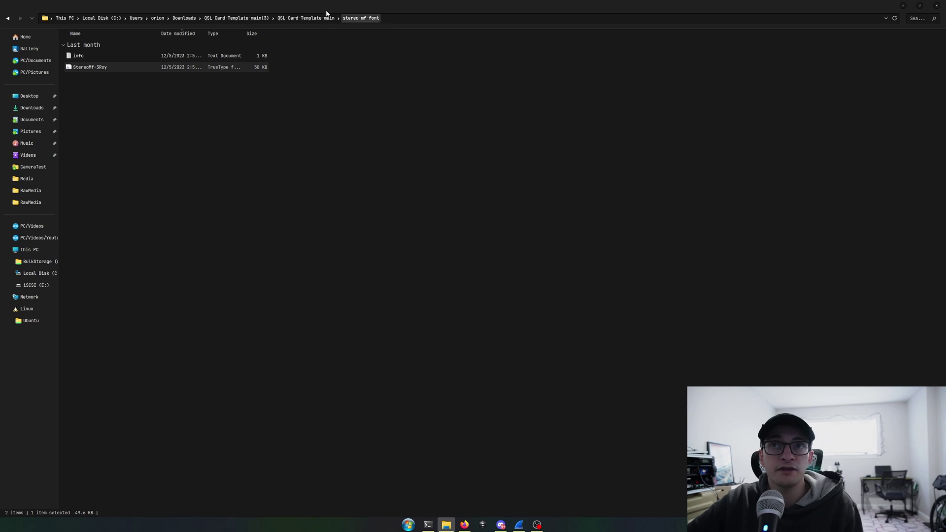
Open the Front template file from QSL-Card-Template-main in GIMP.
{"action": "left_click", "coordinate": [241, 18]}
{"action": "double_click", "coordinate": [162, 60]}
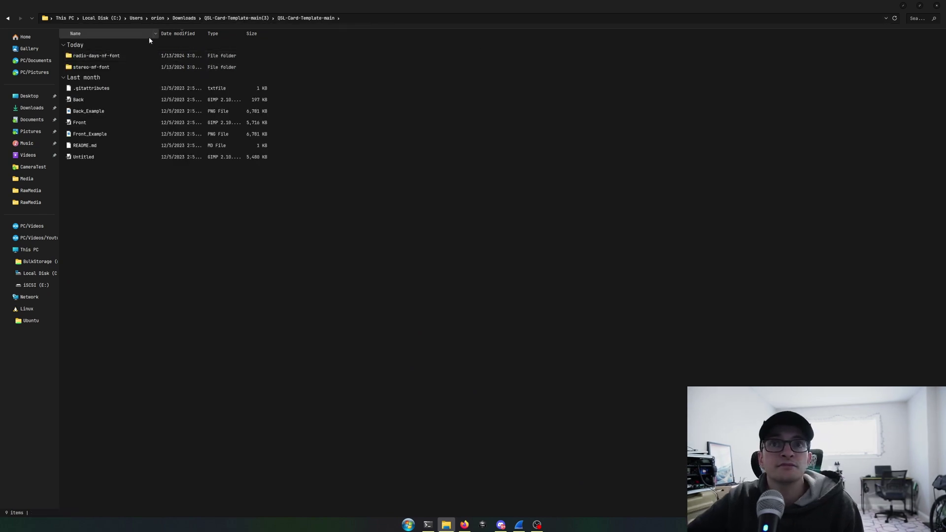
{"action": "left_click", "coordinate": [232, 99]}
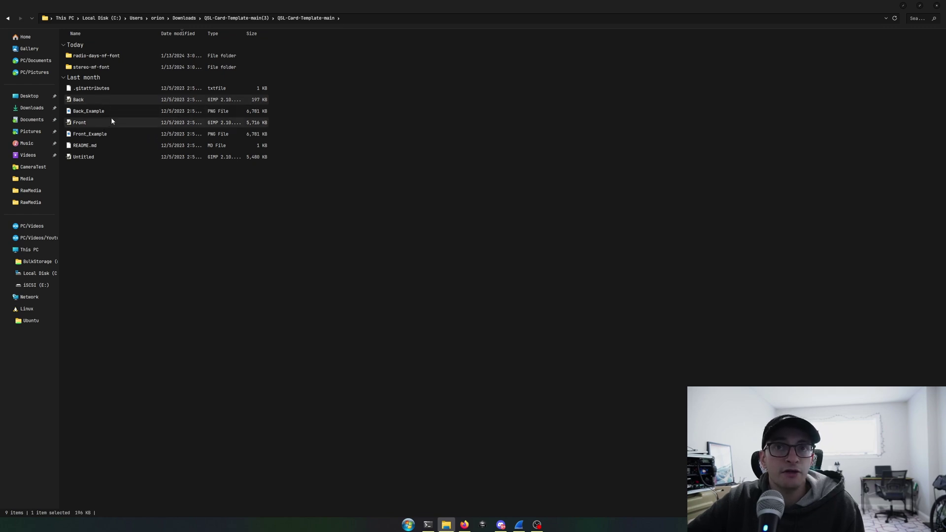
{"action": "left_click", "coordinate": [109, 123]}
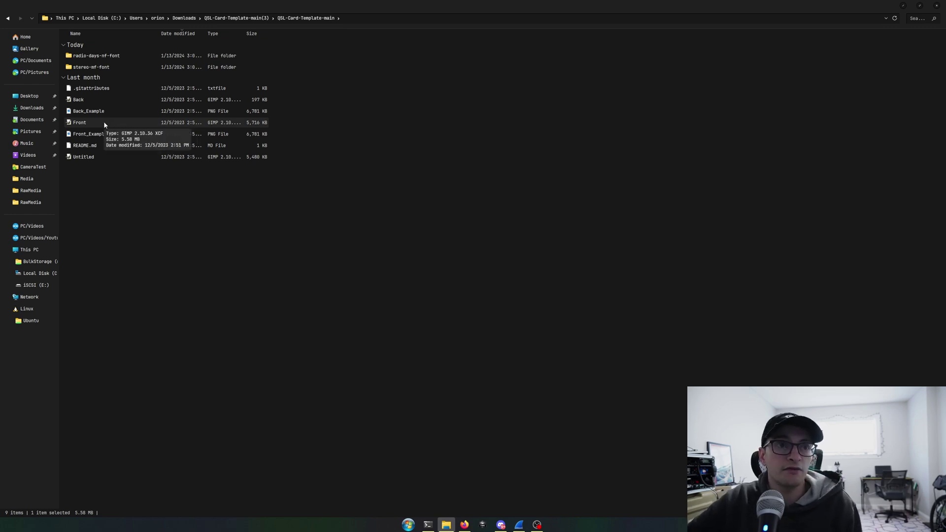
{"action": "double_click", "coordinate": [104, 127]}
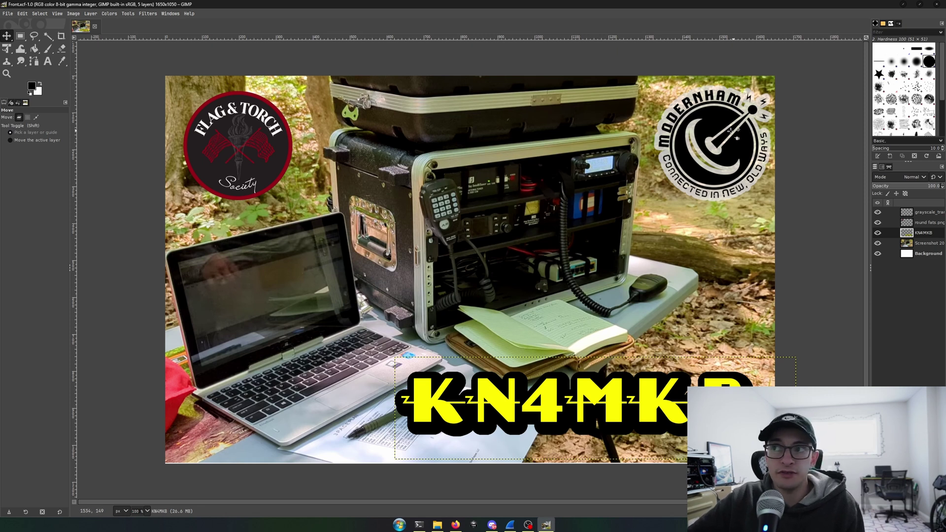
Delete the Flag & Torch and Modernham logos from their layers on the card.
{"action": "left_click", "coordinate": [928, 226]}
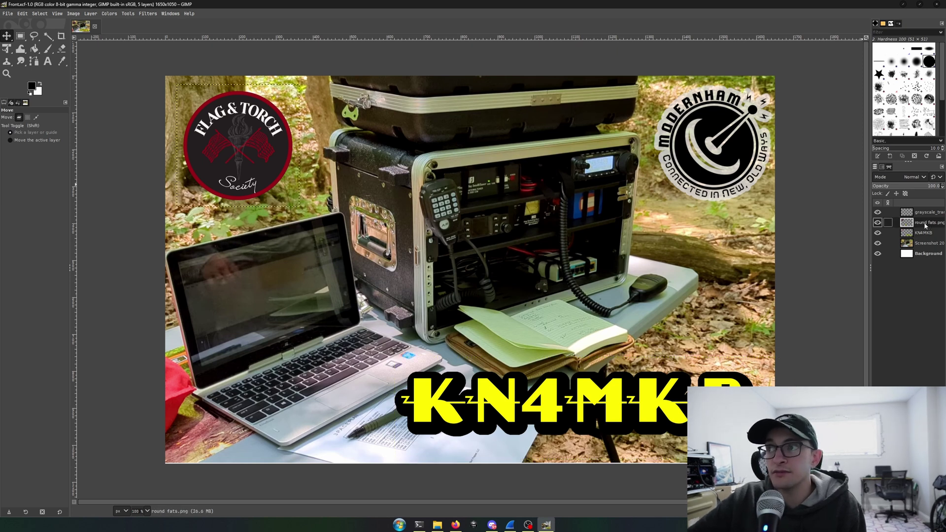
{"action": "left_click_drag", "start_coordinate": [239, 153], "coordinate": [250, 169]}
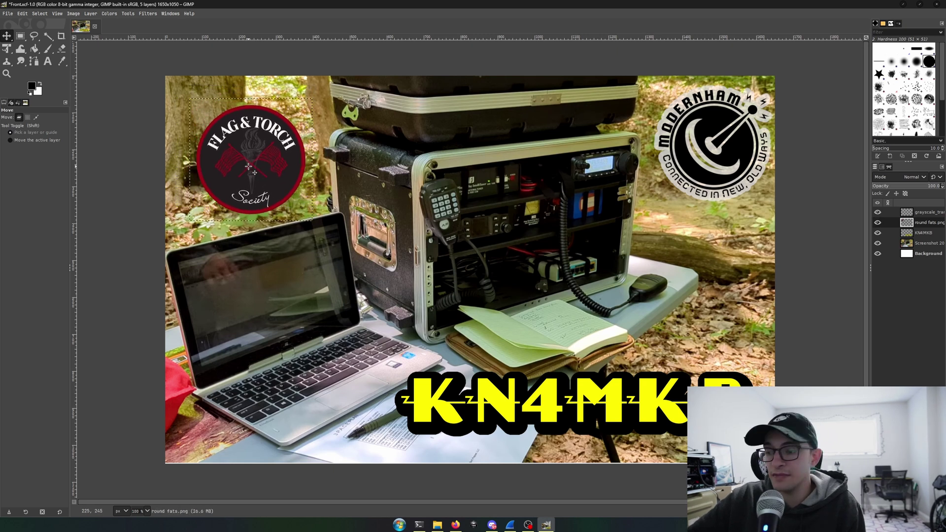
{"action": "key", "text": "Delete"}
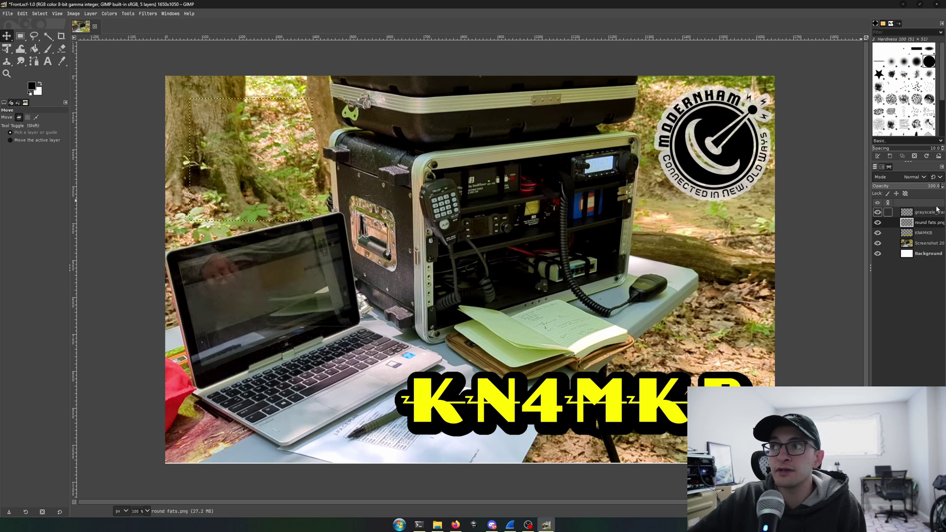
{"action": "left_click", "coordinate": [929, 213]}
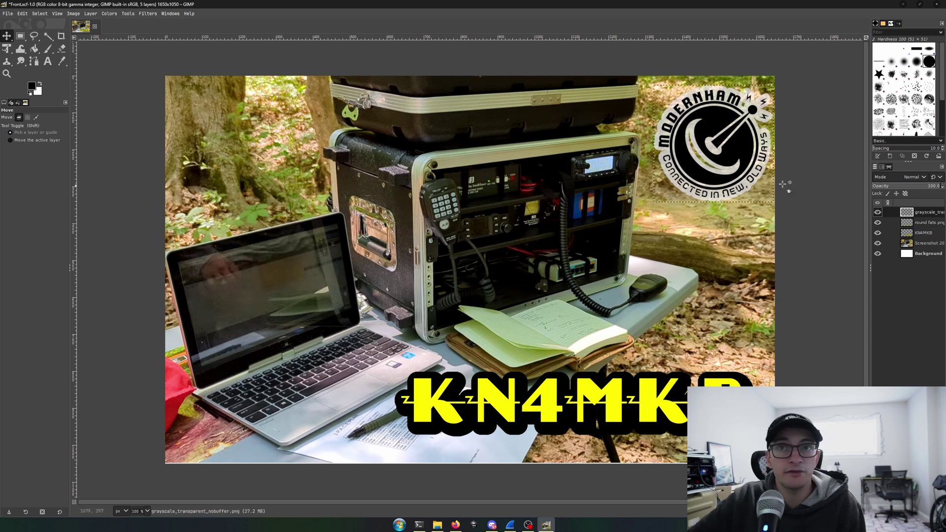
{"action": "left_click_drag", "start_coordinate": [694, 153], "coordinate": [644, 180]}
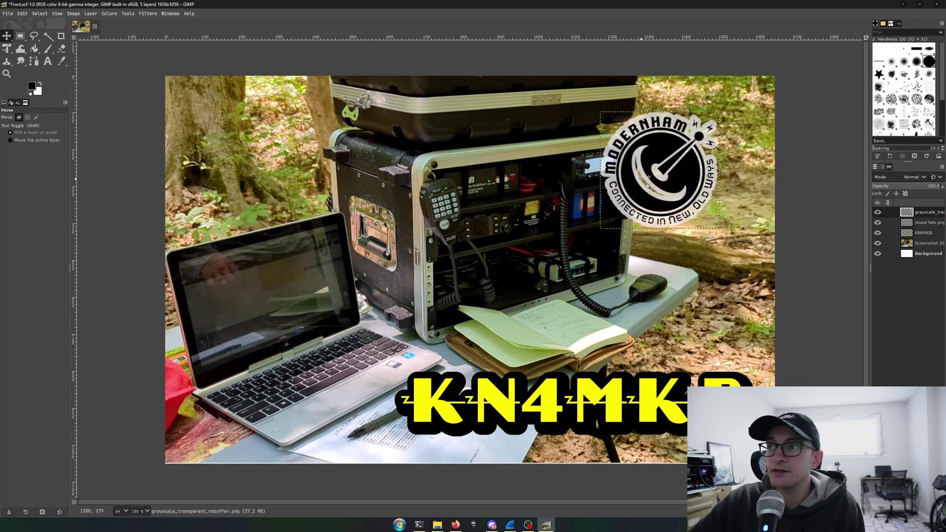
{"action": "key", "text": "Delete"}
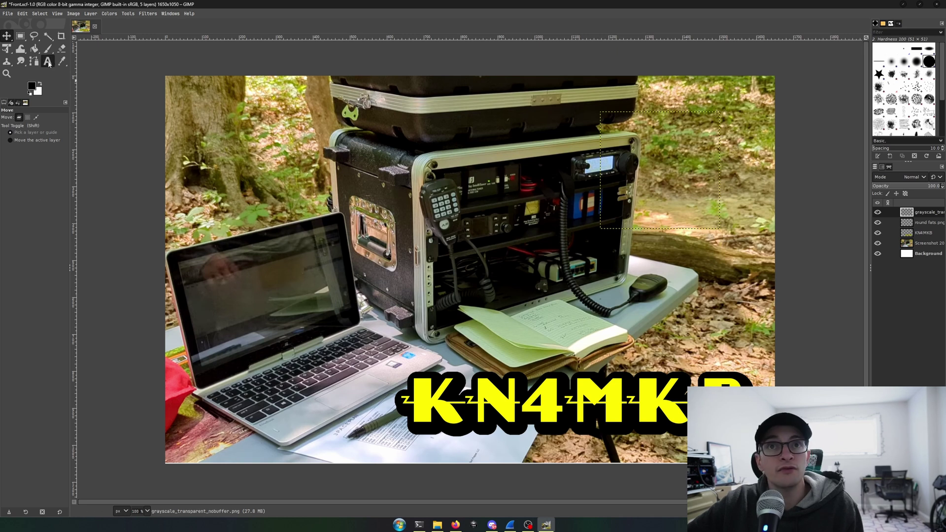
Edit the KN4MKB text layer and change its colour to red ff0000.
{"action": "left_click", "coordinate": [46, 63]}
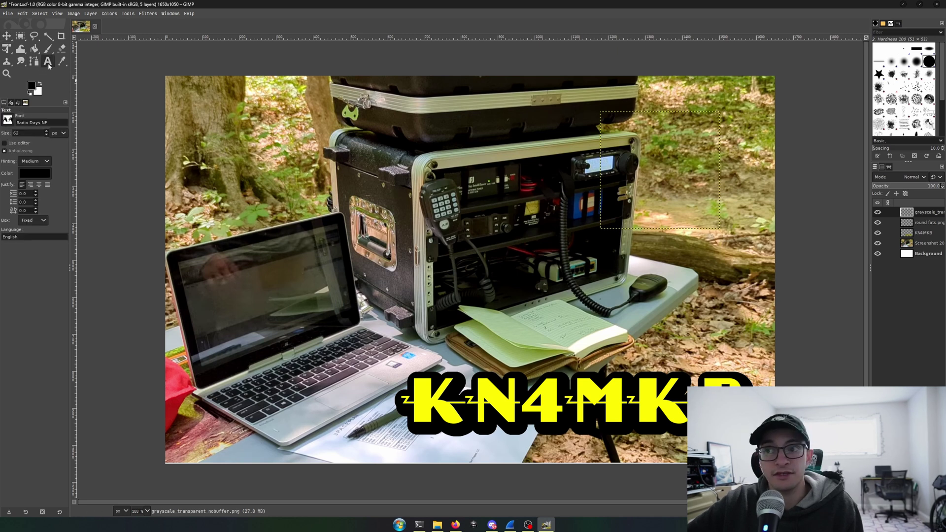
{"action": "left_click", "coordinate": [473, 407]}
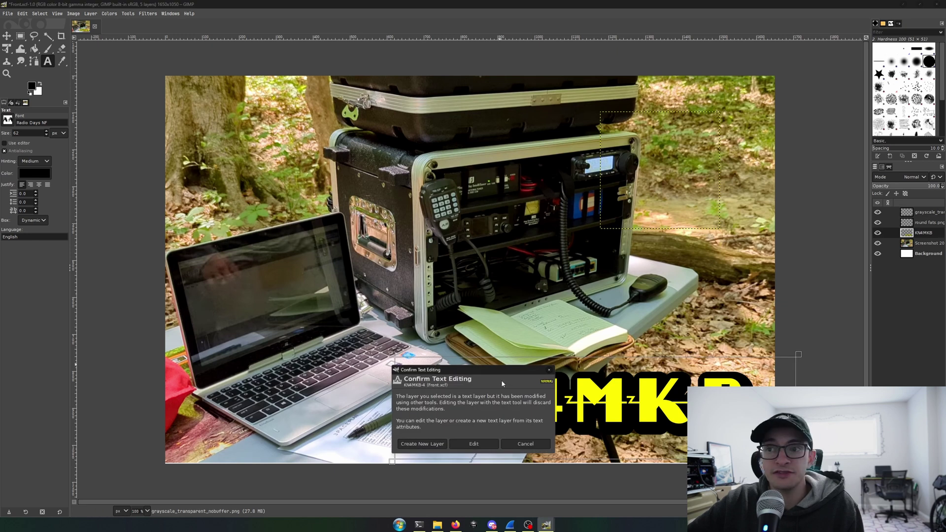
{"action": "left_click_drag", "start_coordinate": [504, 372], "coordinate": [457, 239]}
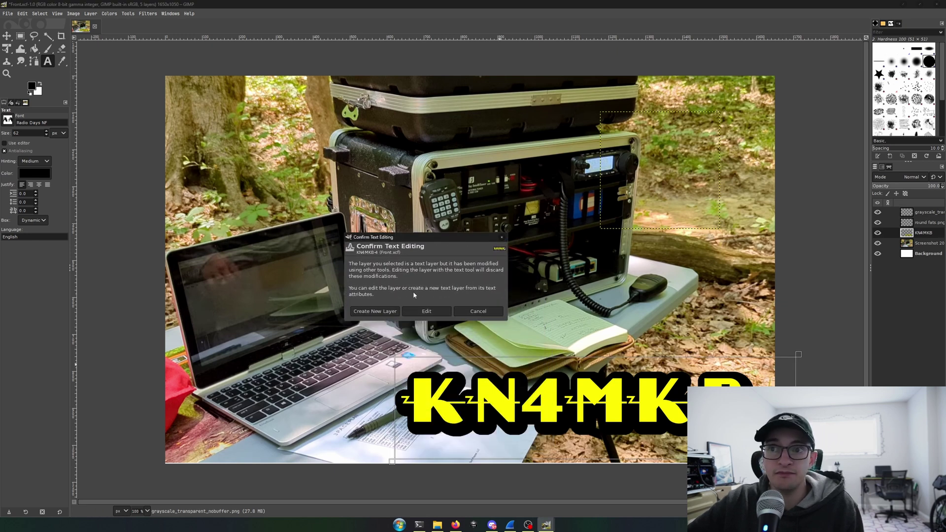
{"action": "left_click", "coordinate": [426, 311]}
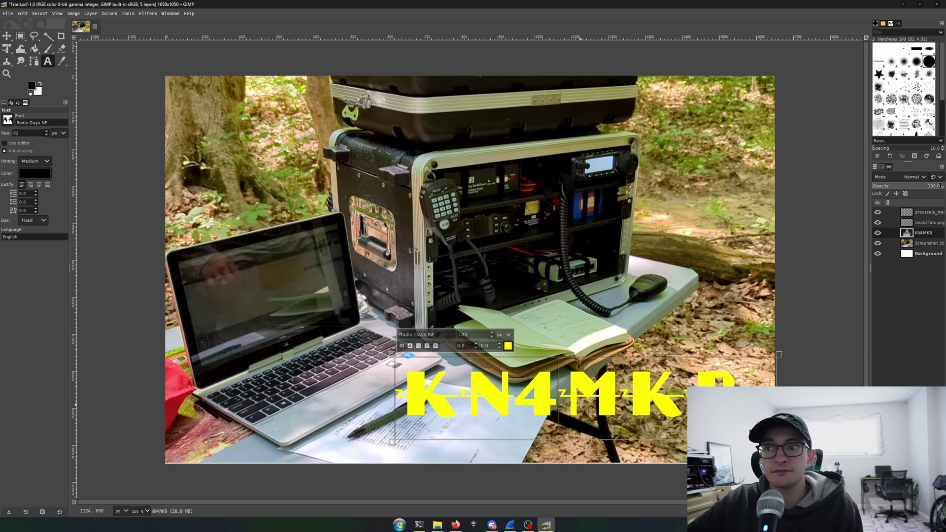
{"action": "left_click_drag", "start_coordinate": [719, 397], "coordinate": [437, 346]}
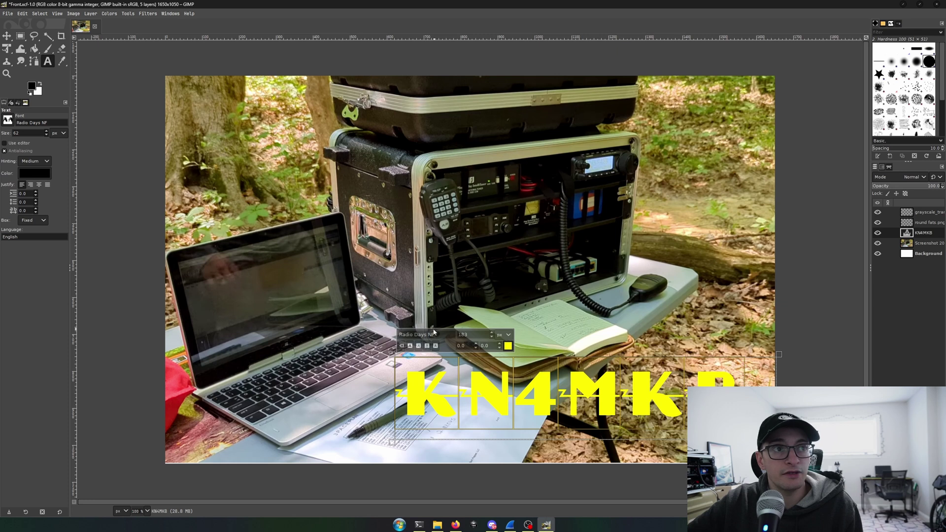
{"action": "left_click", "coordinate": [508, 347]}
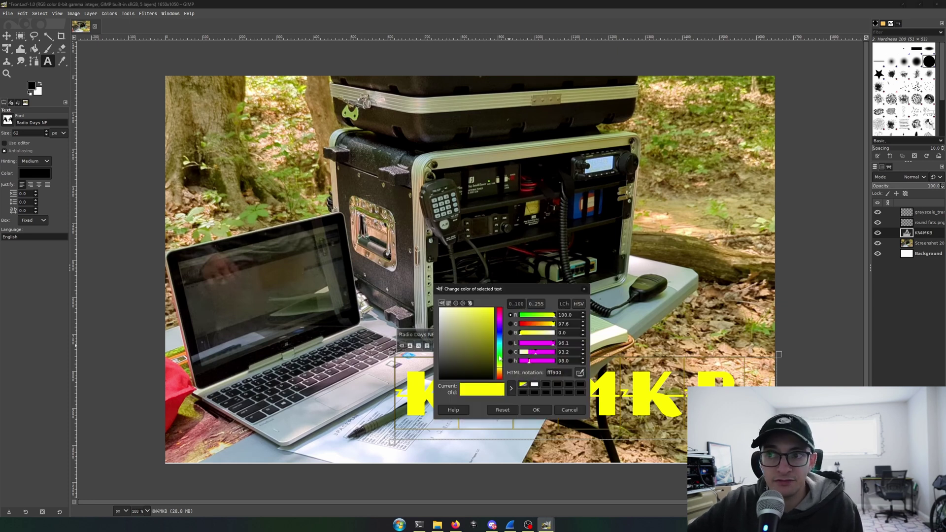
{"action": "left_click", "coordinate": [500, 306]}
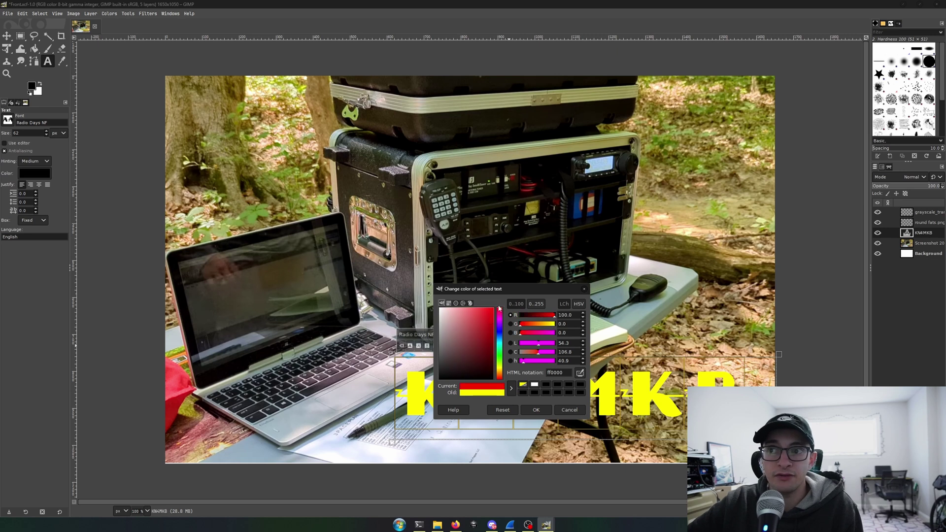
{"action": "left_click", "coordinate": [536, 409]}
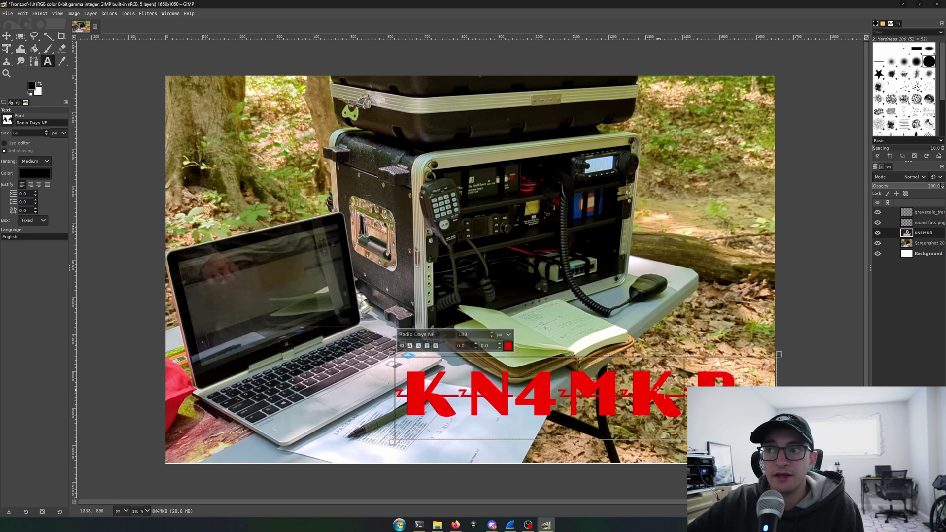
Replace the callsign text with ABC123, fixing the mistyped letter.
{"action": "left_click_drag", "start_coordinate": [736, 384], "coordinate": [415, 378]}
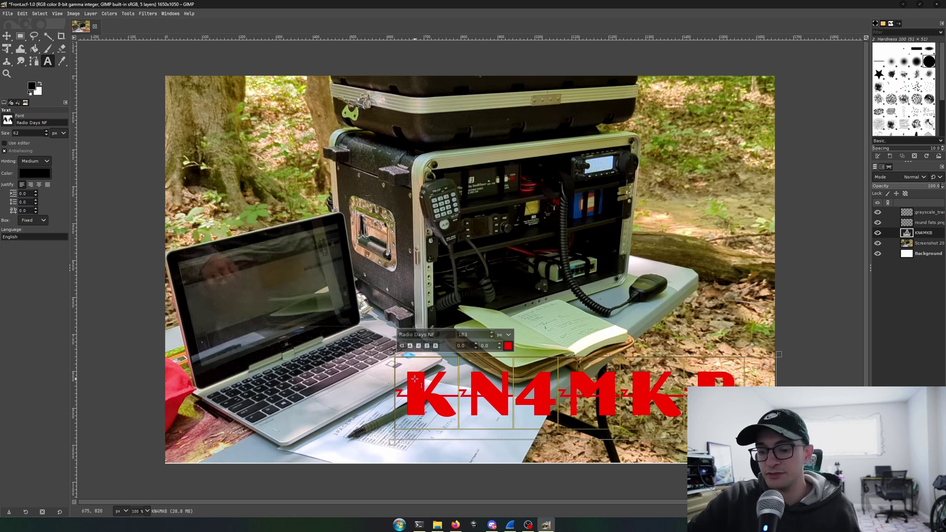
{"action": "type", "text": "AVC123"}
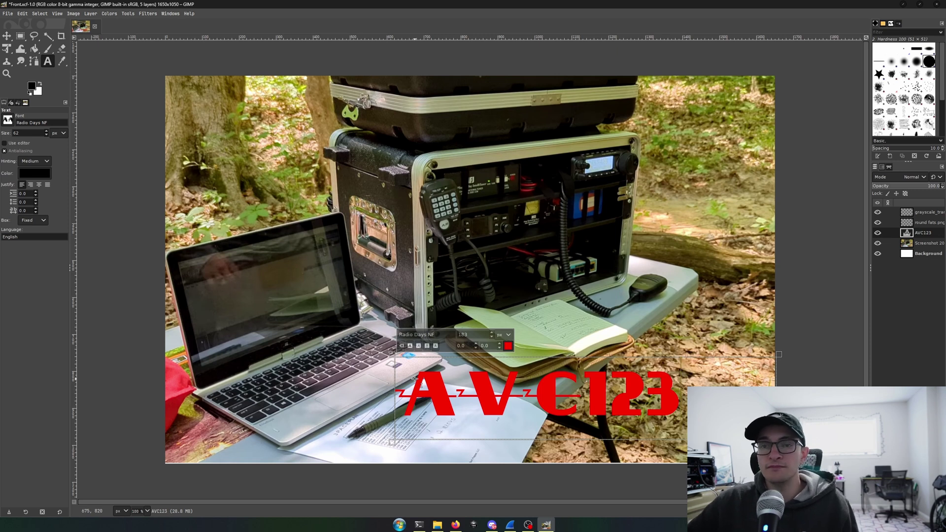
{"action": "left_click", "coordinate": [556, 400]}
{"action": "key", "text": "BackSpace"}
{"action": "type", "text": "B"}
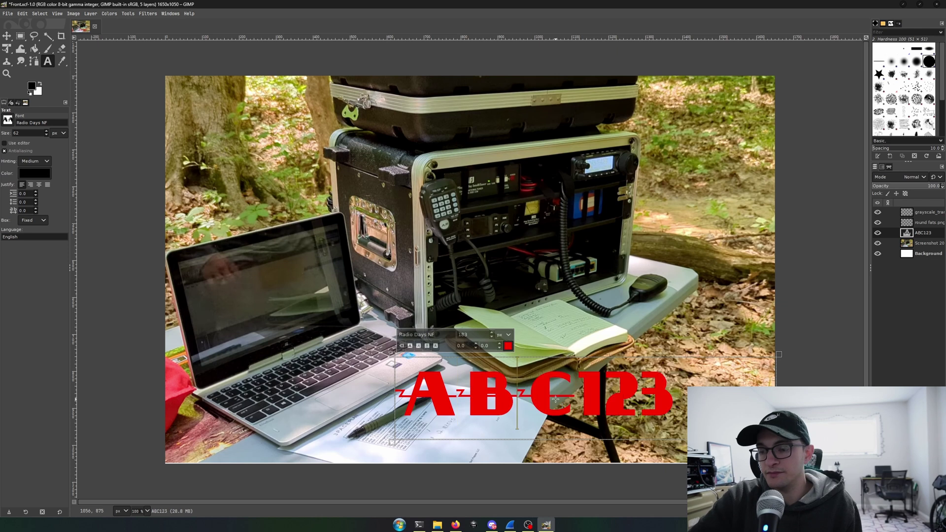
{"action": "left_click_drag", "start_coordinate": [674, 364], "coordinate": [393, 363]}
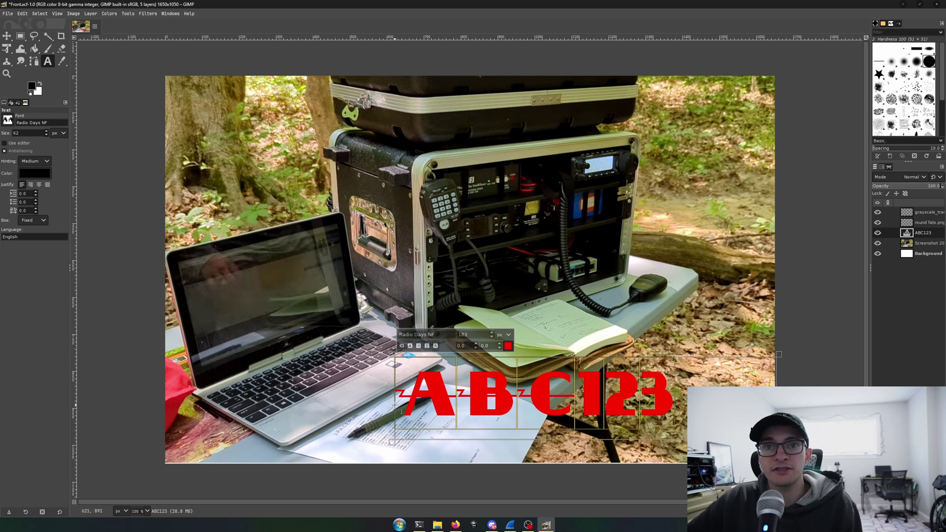
Add a Drop Shadow to the ABC123 text and set its colour to yellow f2ff00.
{"action": "left_click", "coordinate": [147, 14]}
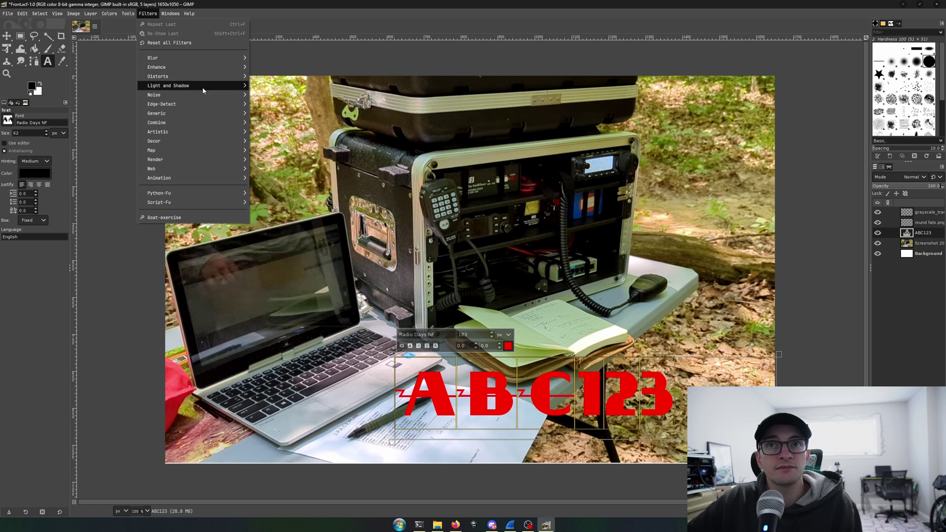
{"action": "mouse_move", "coordinate": [203, 90]}
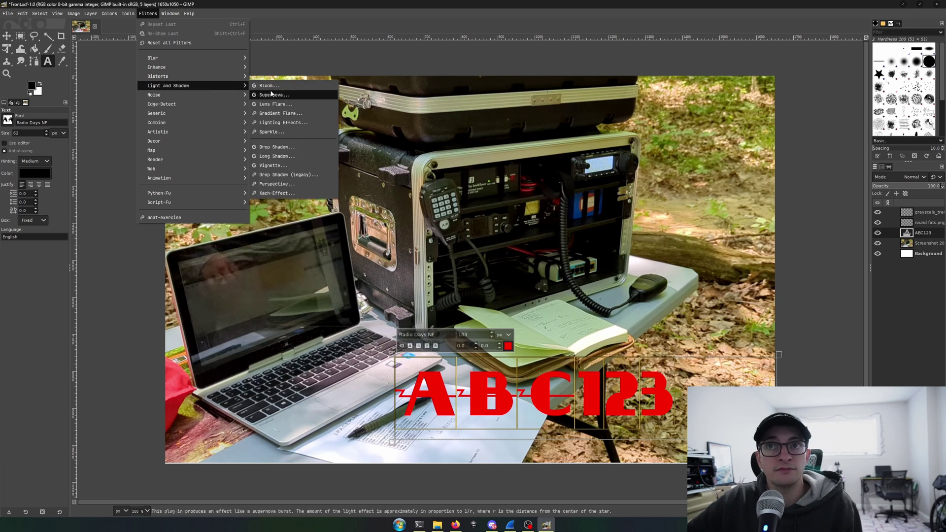
{"action": "left_click", "coordinate": [296, 147]}
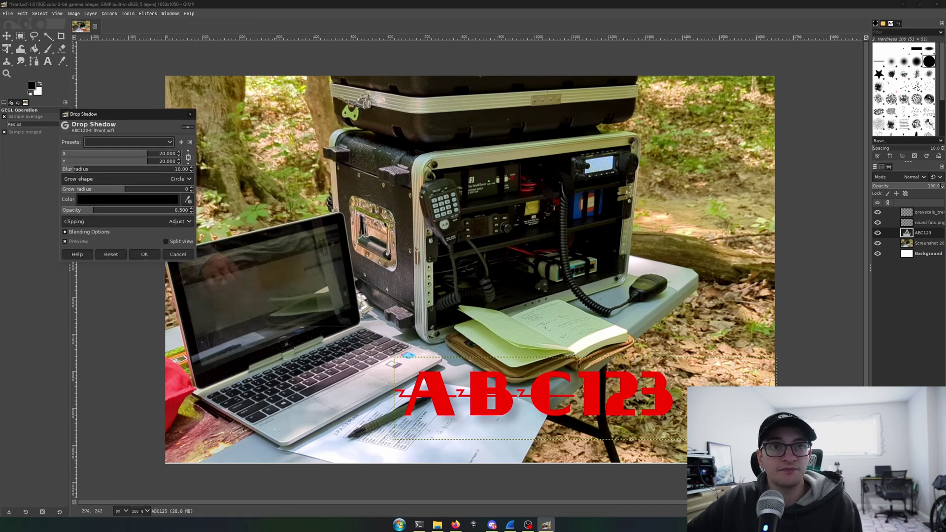
{"action": "left_click_drag", "start_coordinate": [141, 114], "coordinate": [244, 123]}
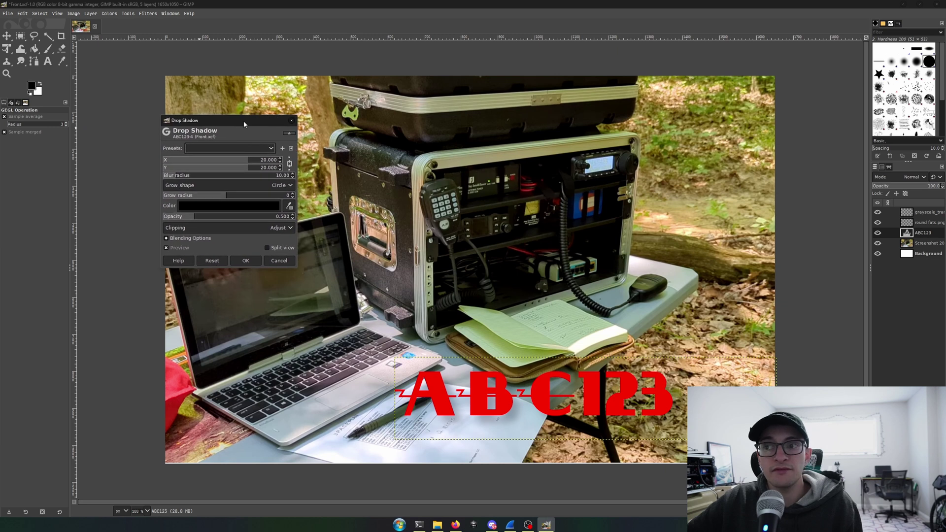
{"action": "left_click", "coordinate": [202, 206]}
{"action": "left_click", "coordinate": [190, 231]}
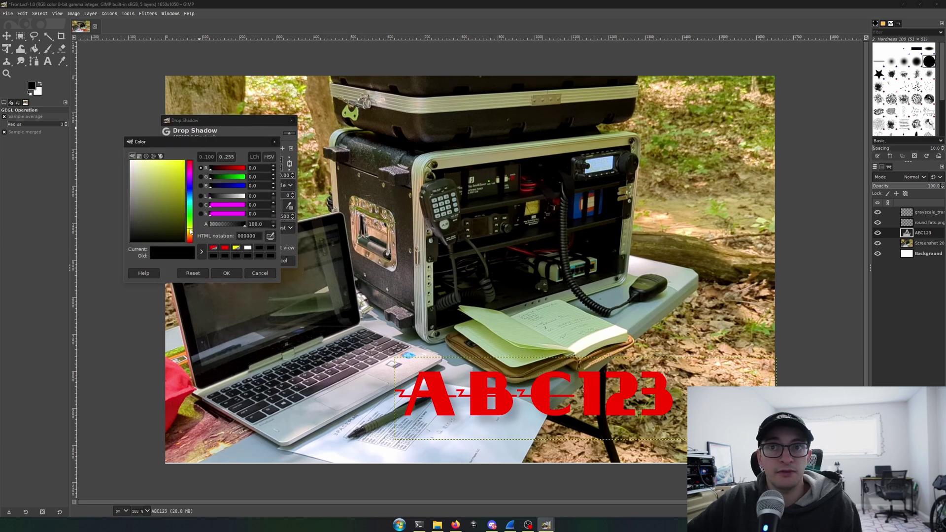
{"action": "left_click", "coordinate": [183, 161]}
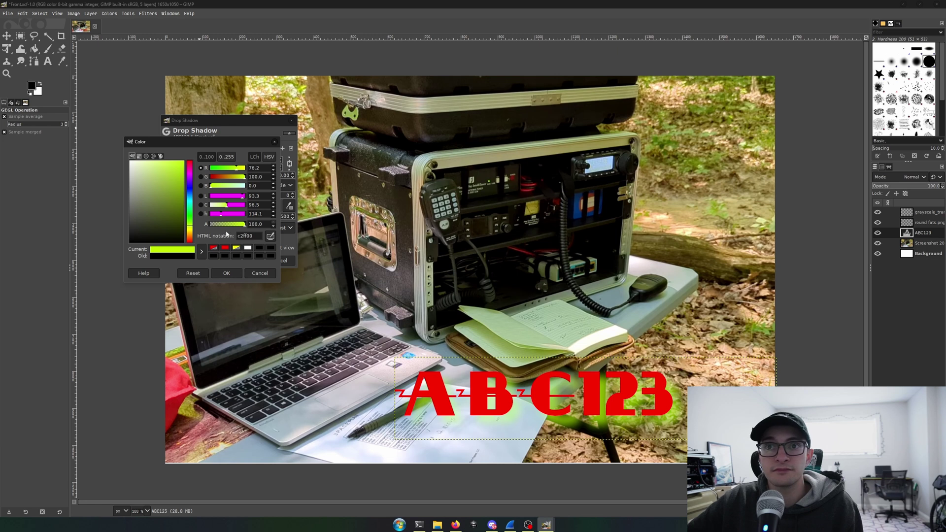
{"action": "left_click_drag", "start_coordinate": [191, 226], "coordinate": [190, 230]}
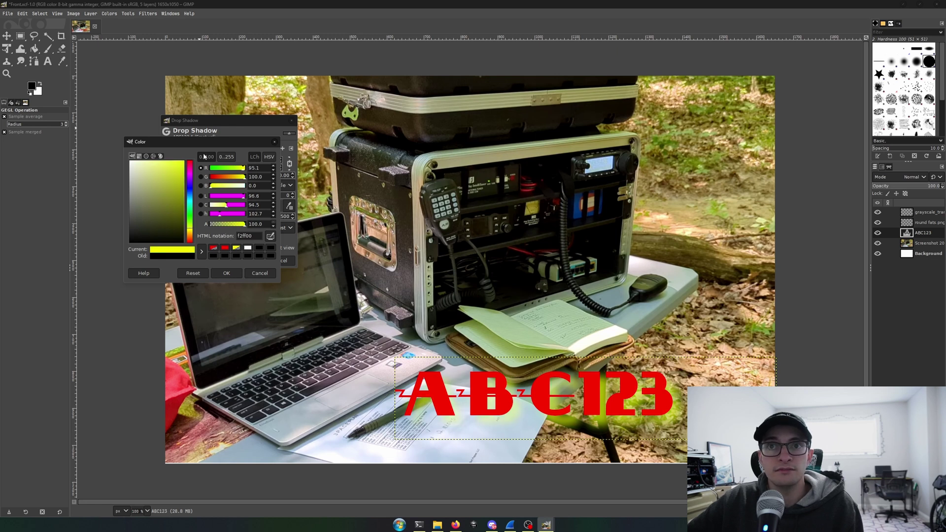
{"action": "left_click", "coordinate": [227, 274]}
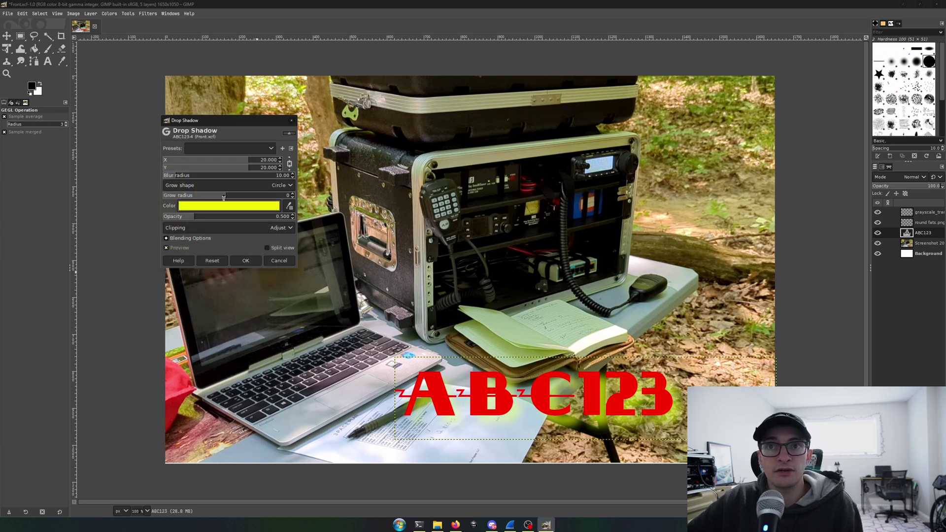
Set the drop shadow to opacity 2.000, grow radius 16, no blur, tight offset, and apply it.
{"action": "left_click_drag", "start_coordinate": [202, 217], "coordinate": [332, 219]}
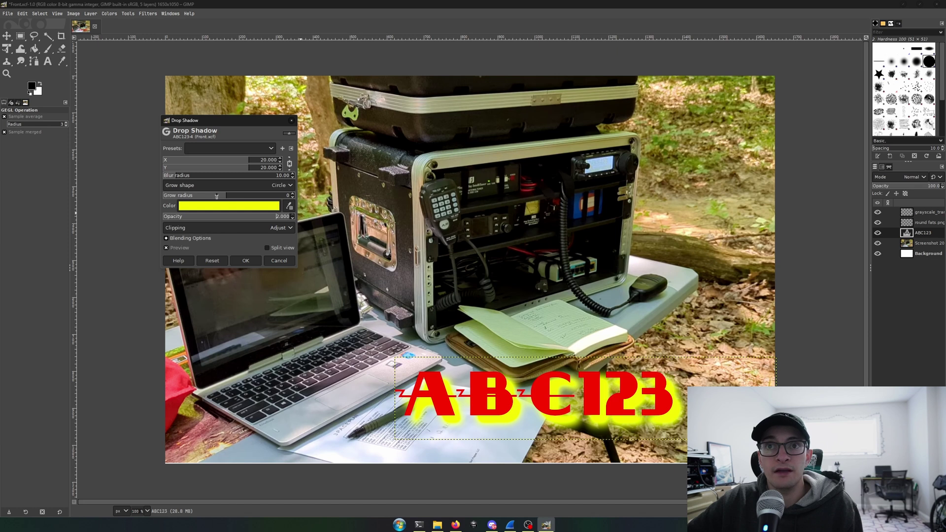
{"action": "left_click_drag", "start_coordinate": [220, 197], "coordinate": [240, 200]}
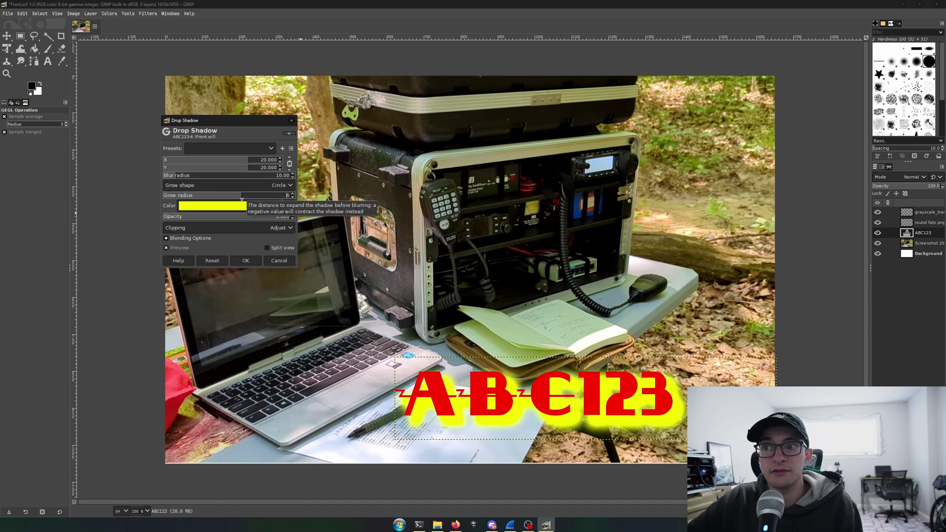
{"action": "scroll", "coordinate": [240, 200], "scroll_direction": "down", "scroll_amount": 1}
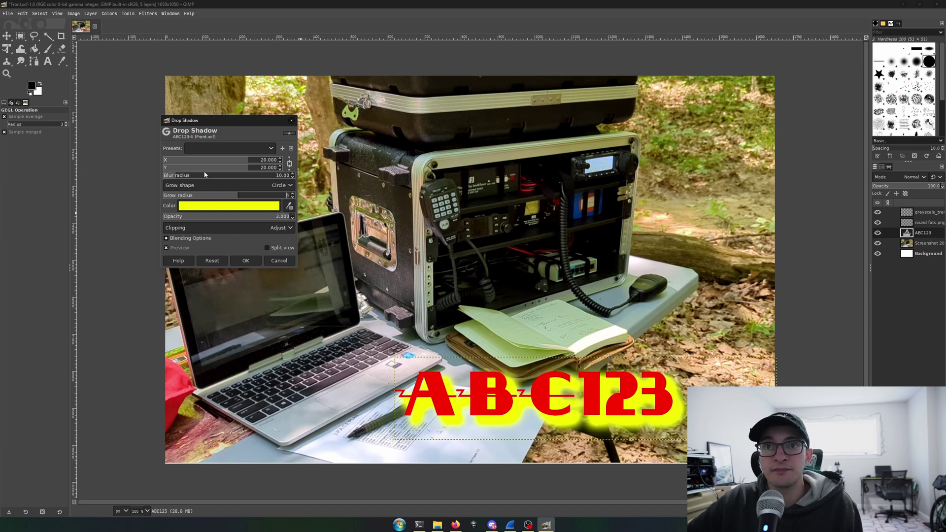
{"action": "left_click_drag", "start_coordinate": [196, 176], "coordinate": [149, 181]}
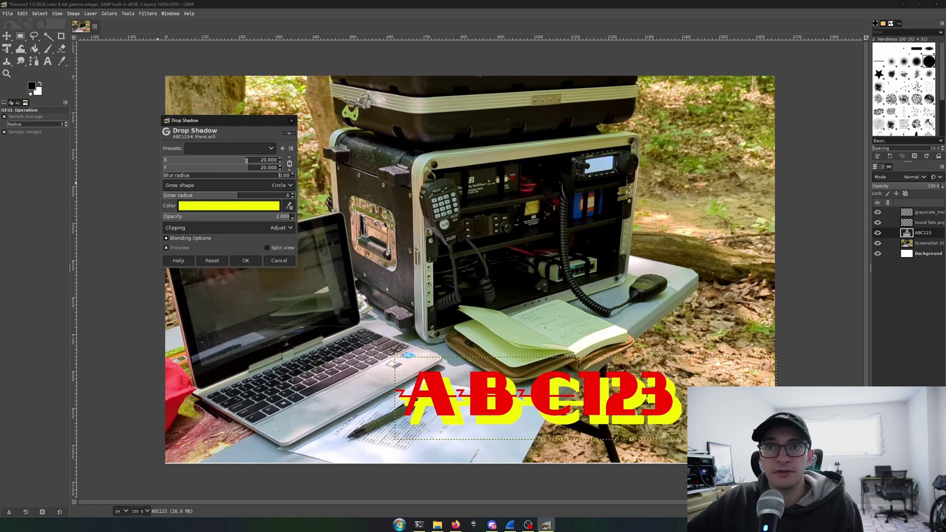
{"action": "left_click_drag", "start_coordinate": [247, 160], "coordinate": [223, 164]}
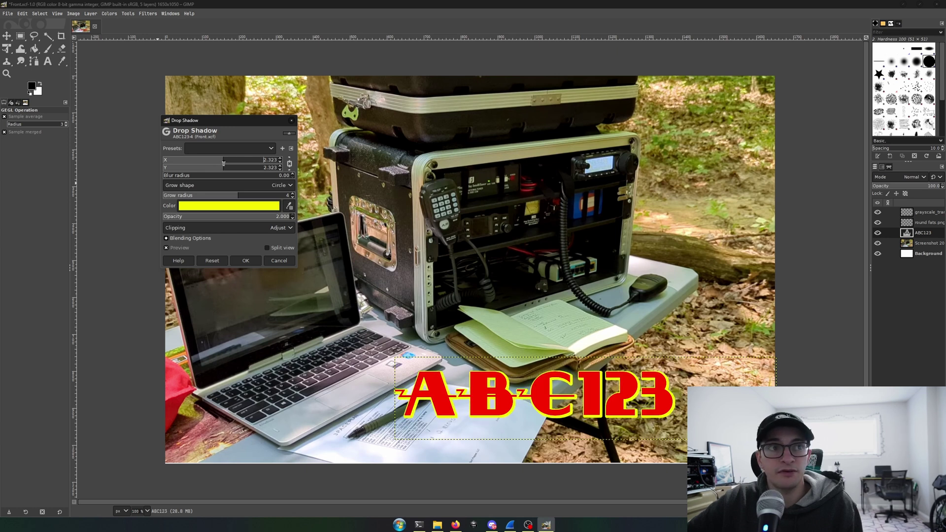
{"action": "left_click_drag", "start_coordinate": [238, 195], "coordinate": [251, 195]}
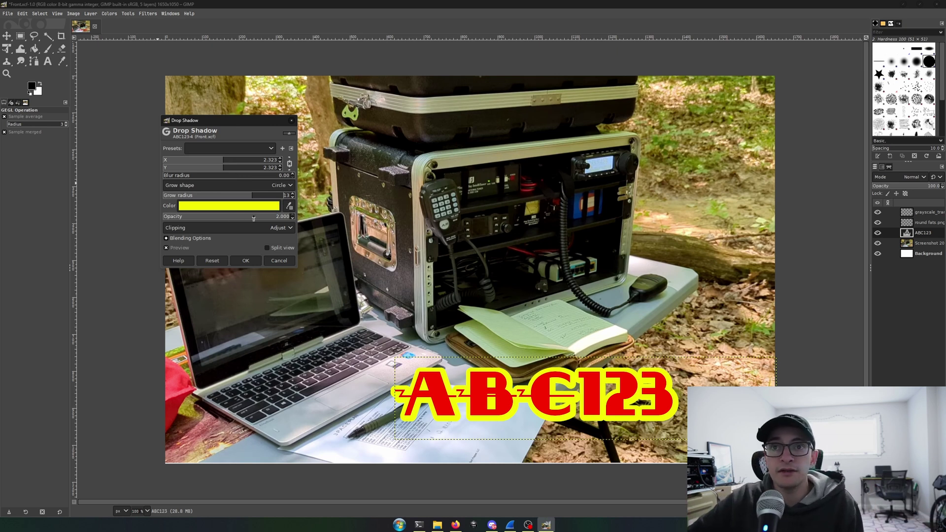
{"action": "left_click_drag", "start_coordinate": [276, 217], "coordinate": [302, 217]}
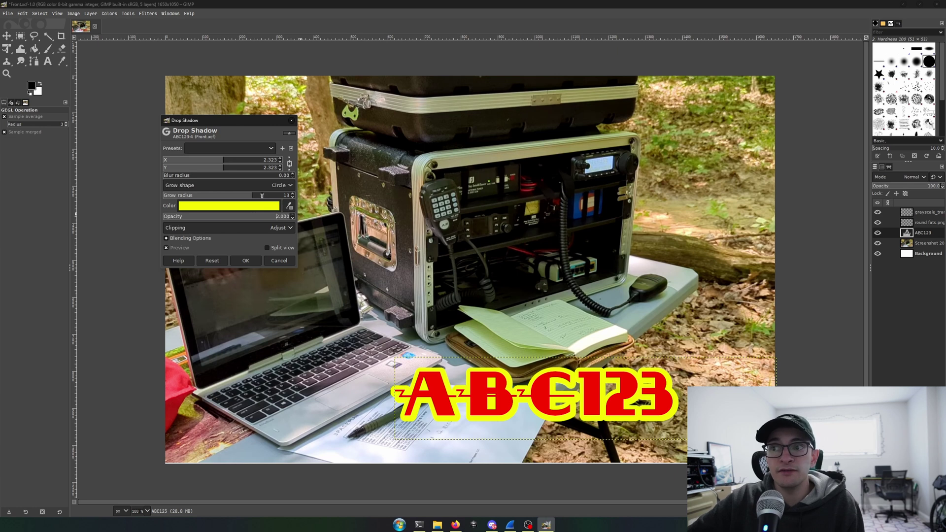
{"action": "left_click_drag", "start_coordinate": [262, 195], "coordinate": [266, 195]}
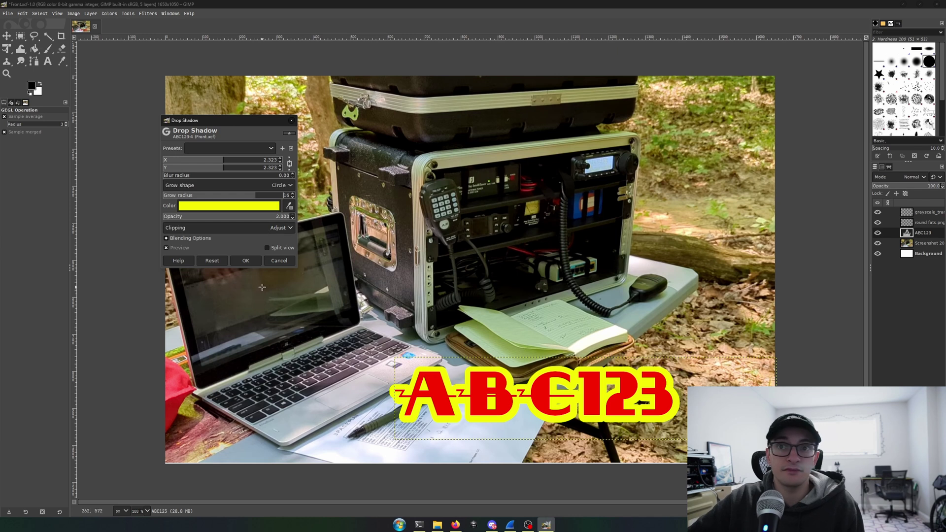
{"action": "left_click", "coordinate": [246, 261]}
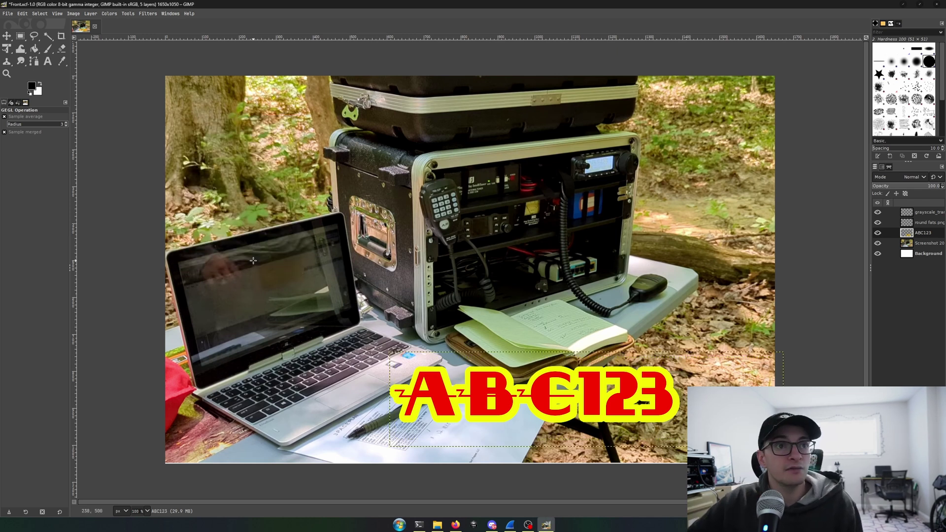
Open Wallpaper.jpg from Pictures > Wallpaper as a new image.
{"action": "left_click", "coordinate": [928, 244]}
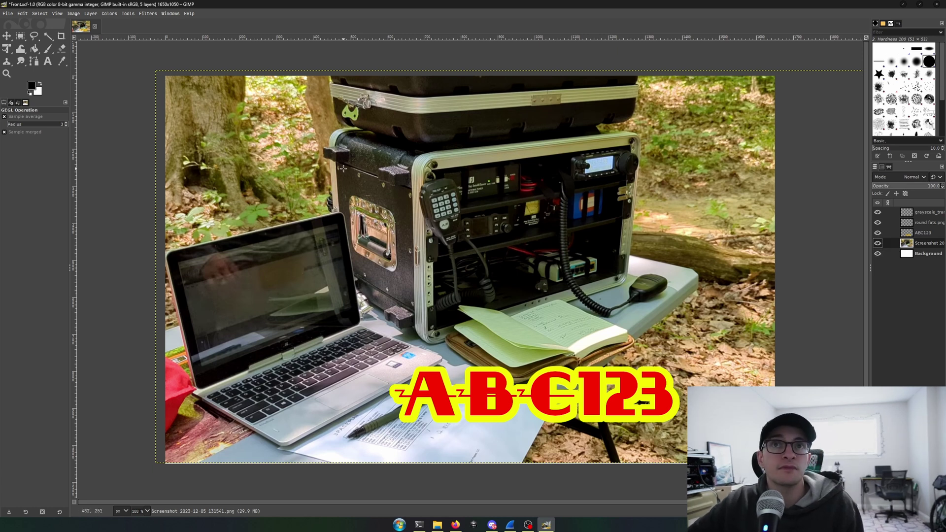
{"action": "left_click", "coordinate": [8, 14]}
{"action": "left_click", "coordinate": [20, 43]}
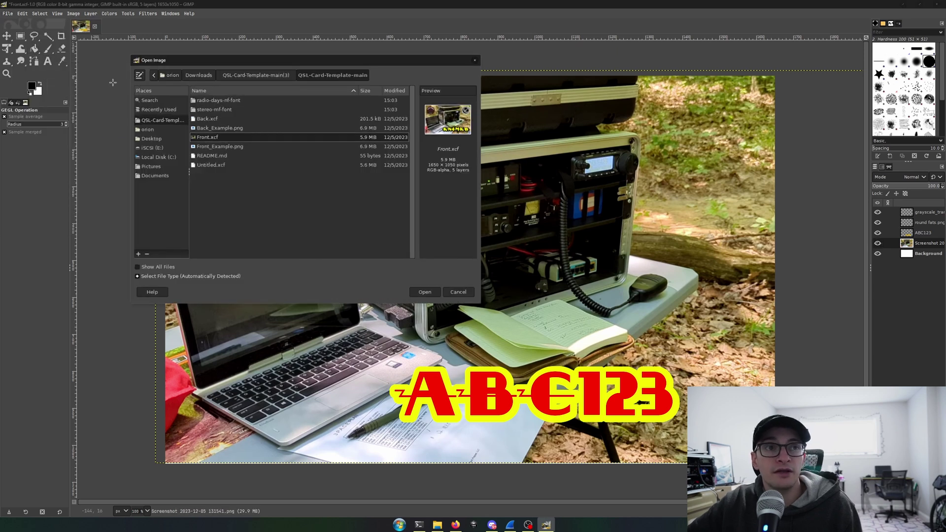
{"action": "left_click", "coordinate": [152, 166]}
{"action": "double_click", "coordinate": [208, 147]}
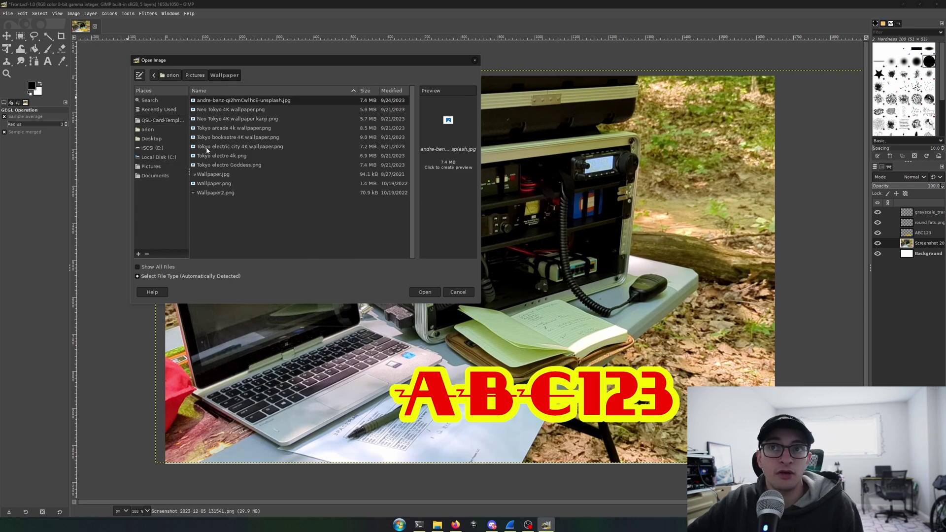
{"action": "left_click", "coordinate": [220, 176]}
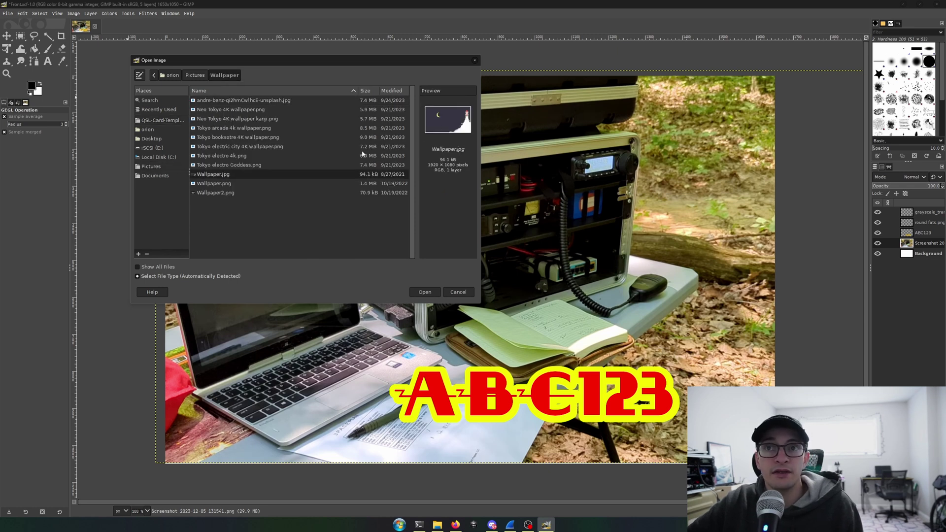
{"action": "double_click", "coordinate": [222, 176]}
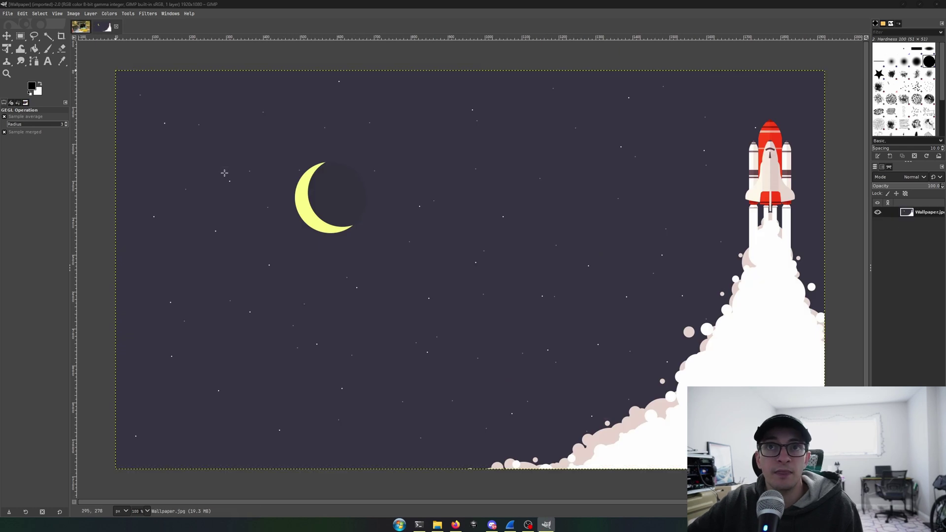
Copy the wallpaper, paste it into the Front card, position it, and anchor it.
{"action": "left_click", "coordinate": [112, 30]}
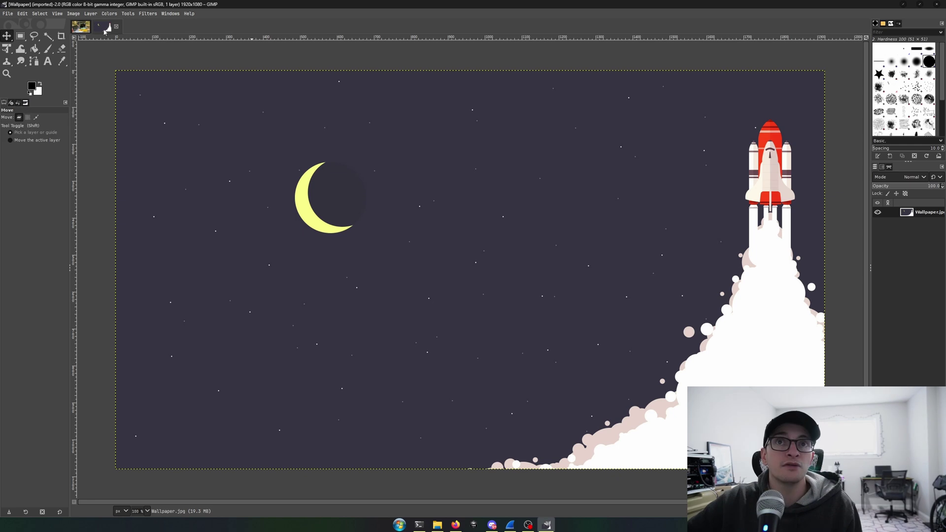
{"action": "left_click_drag", "start_coordinate": [219, 137], "coordinate": [217, 136]}
{"action": "key", "text": "ctrl+c"}
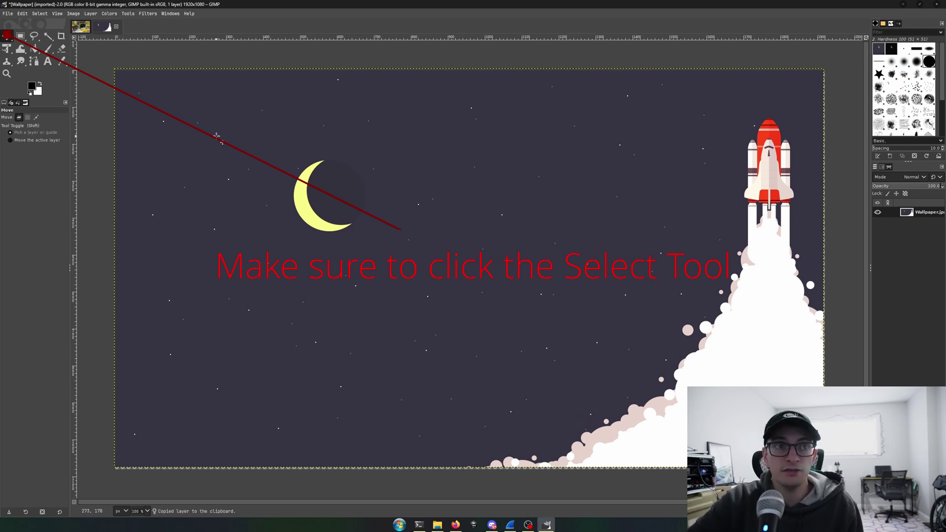
{"action": "left_click", "coordinate": [80, 28]}
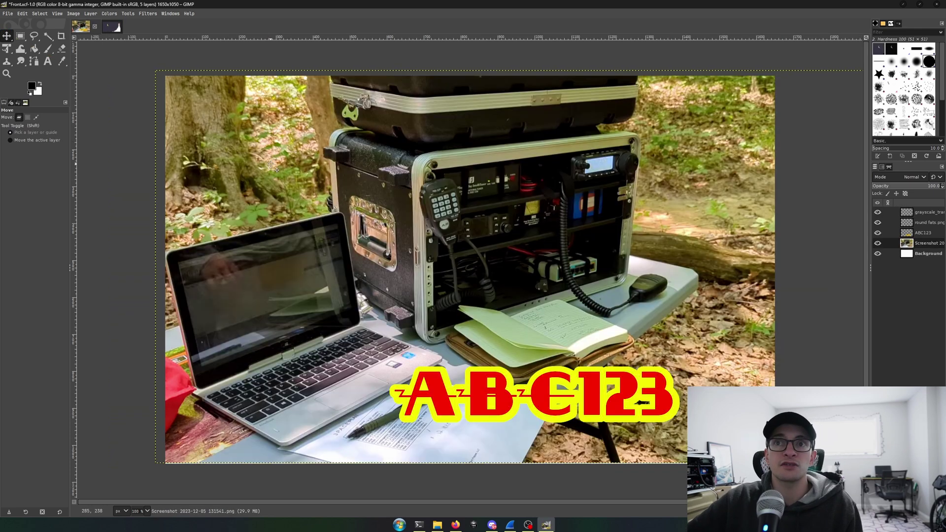
{"action": "key", "text": "ctrl+v"}
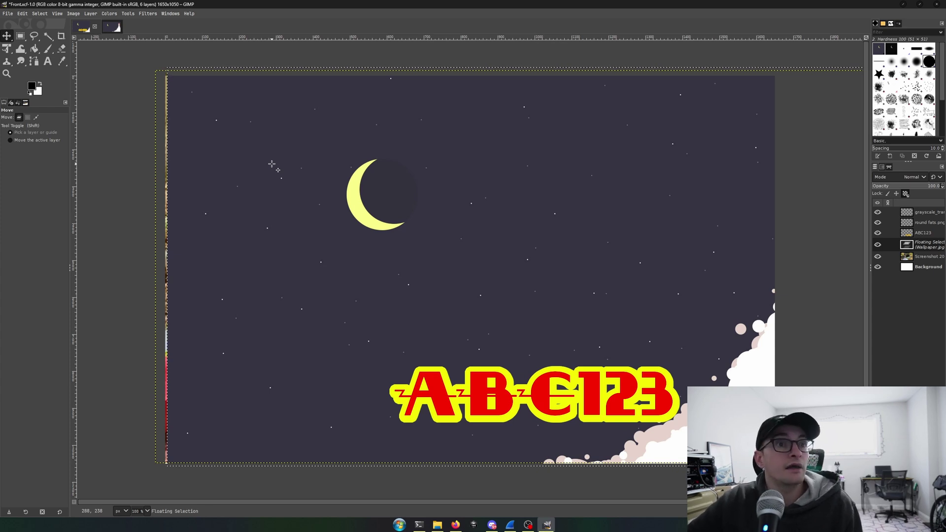
{"action": "left_click_drag", "start_coordinate": [271, 163], "coordinate": [209, 176]}
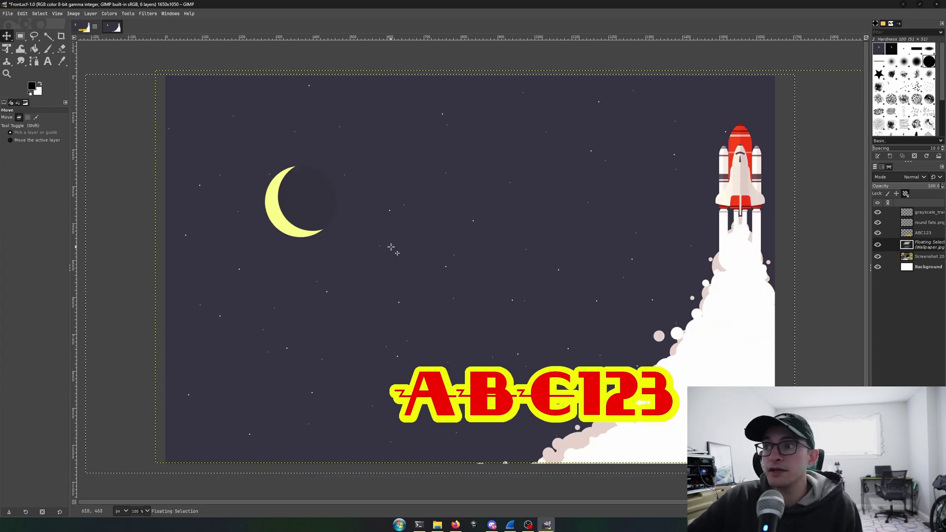
{"action": "left_click_drag", "start_coordinate": [397, 253], "coordinate": [405, 258]}
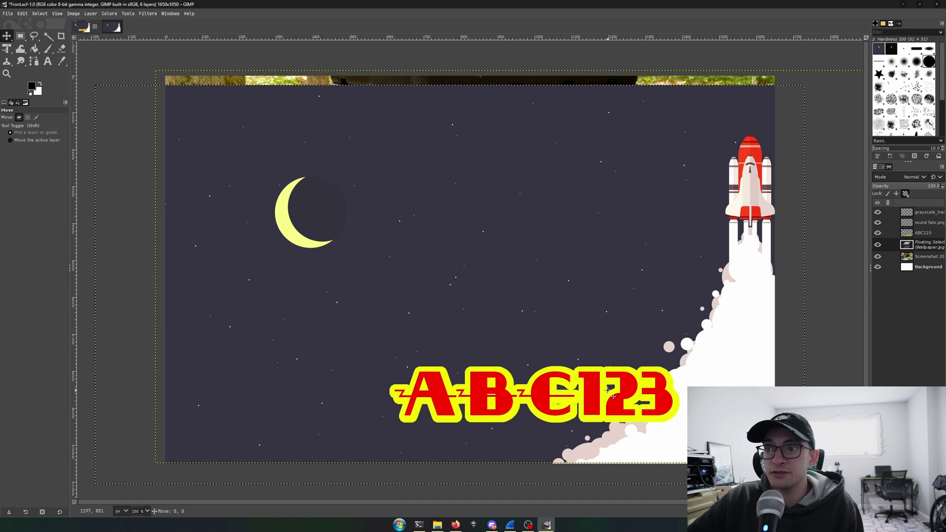
{"action": "key", "text": "ctrl+h"}
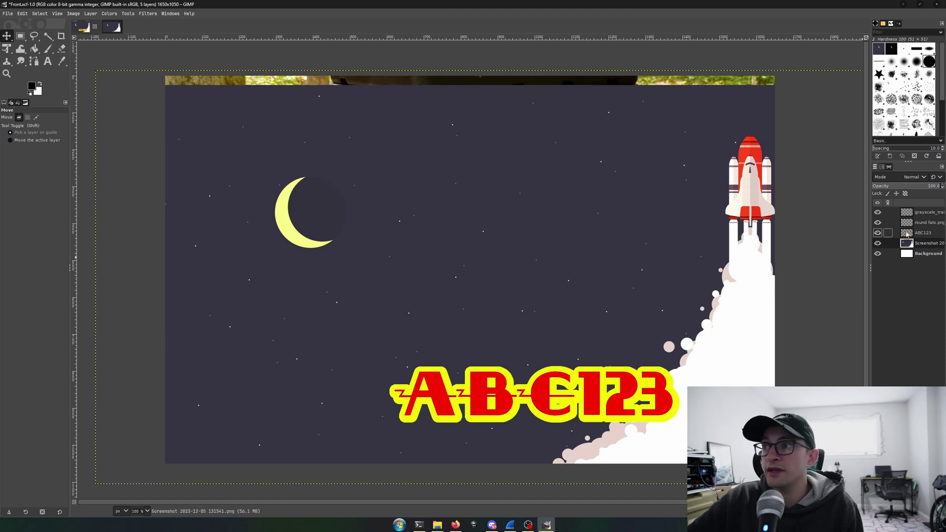
Move ABC123 to the lower left and shift the wallpaper background up.
{"action": "left_click", "coordinate": [922, 233]}
{"action": "left_click_drag", "start_coordinate": [606, 404], "coordinate": [407, 396]}
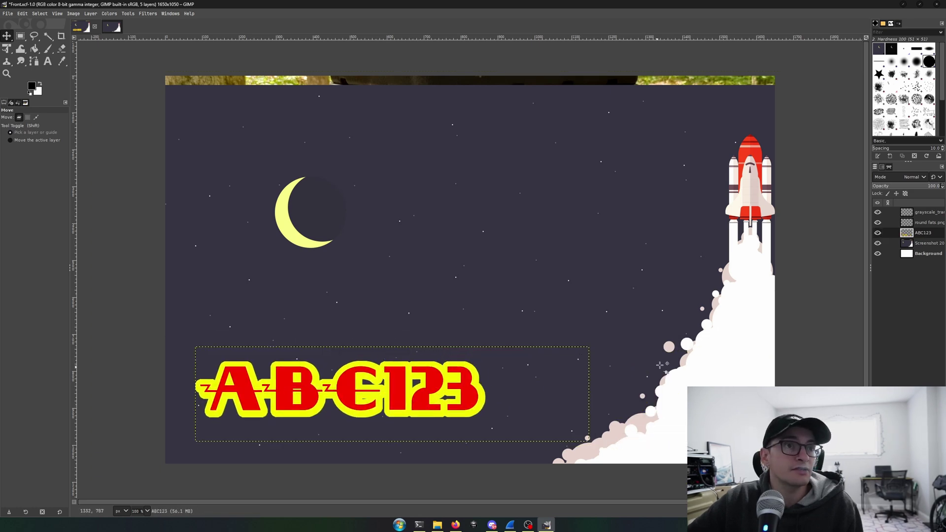
{"action": "left_click", "coordinate": [640, 258]}
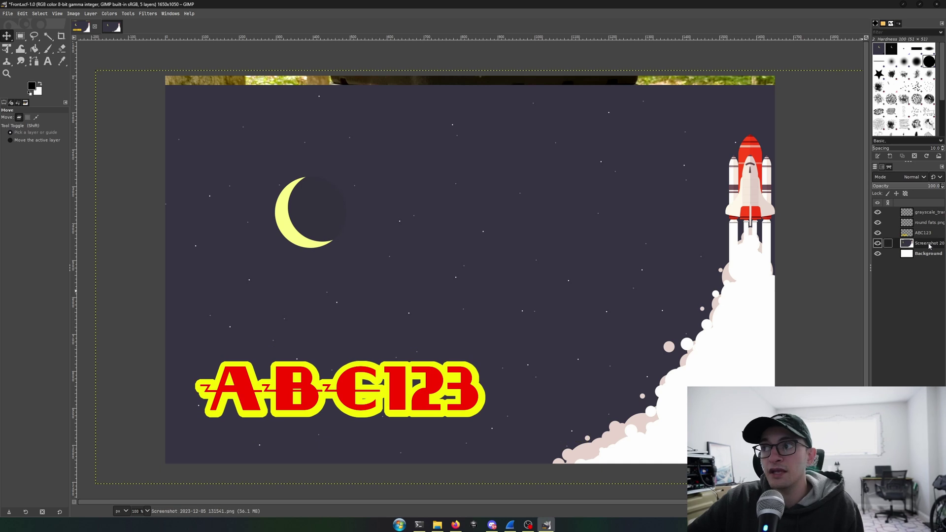
{"action": "left_click_drag", "start_coordinate": [641, 258], "coordinate": [639, 245]}
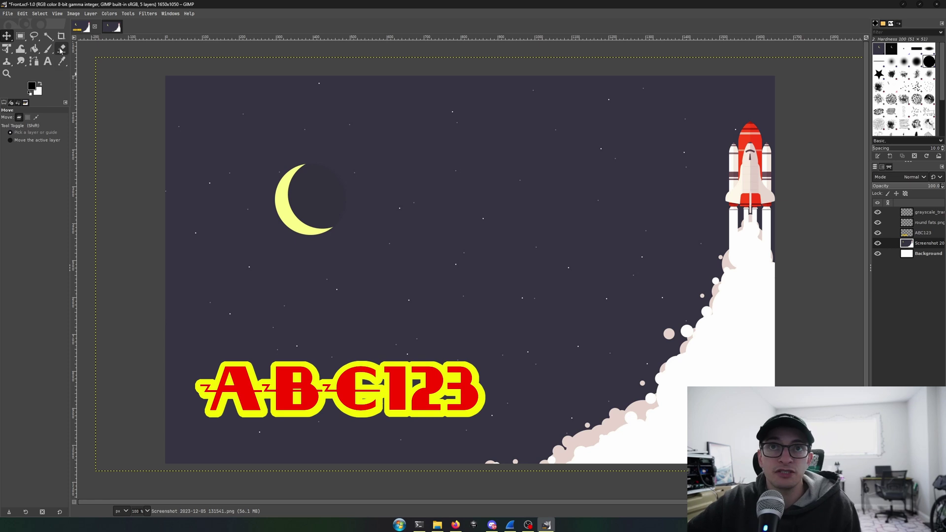
Export the card as Front.png into QSL-Card-Template-main with default PNG settings.
{"action": "left_click", "coordinate": [8, 14]}
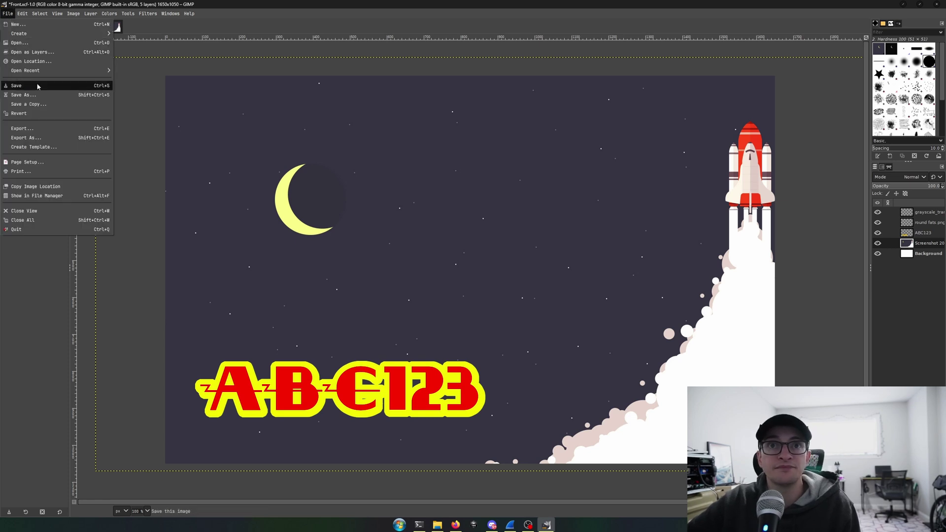
{"action": "left_click", "coordinate": [45, 137]}
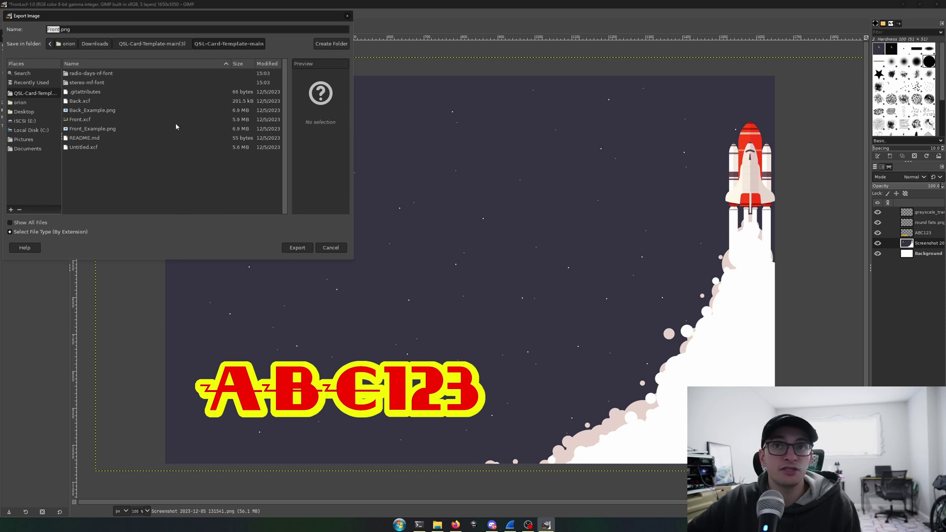
{"action": "left_click", "coordinate": [297, 248]}
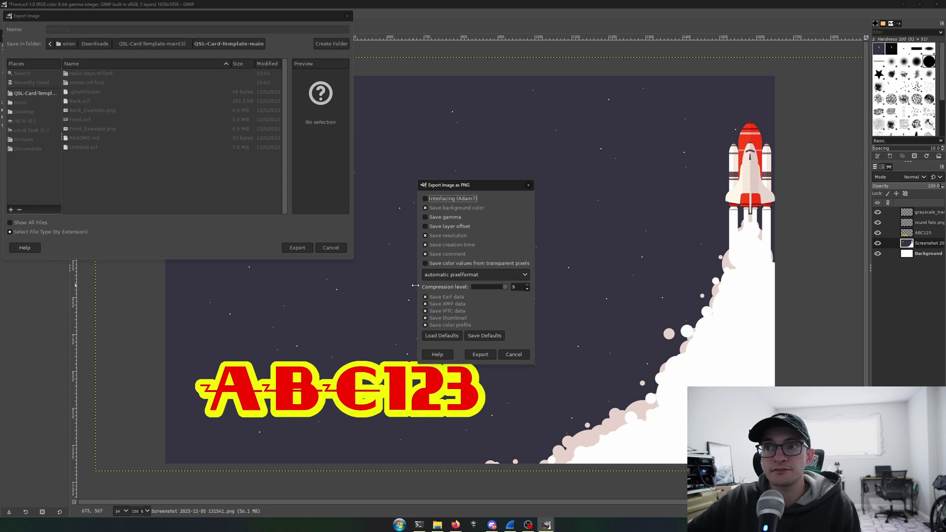
{"action": "left_click", "coordinate": [480, 354]}
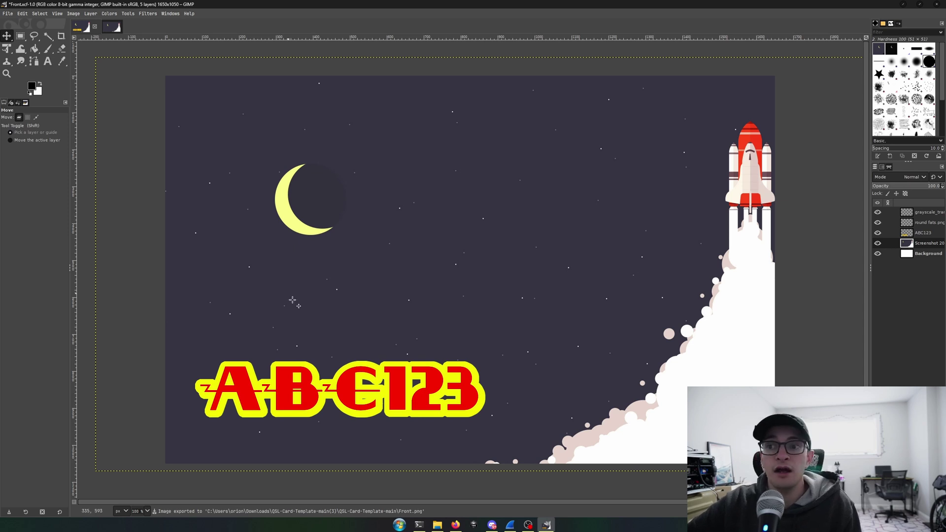
Open Back.xcf from the QSL-Card-Template-main folder and bring up the card back in GIMP.
{"action": "left_click", "coordinate": [437, 526]}
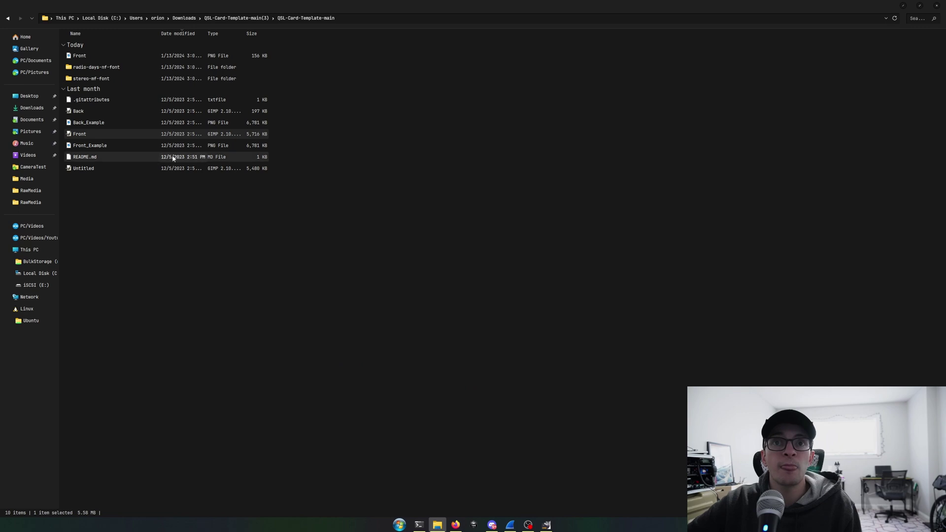
{"action": "left_click", "coordinate": [108, 113]}
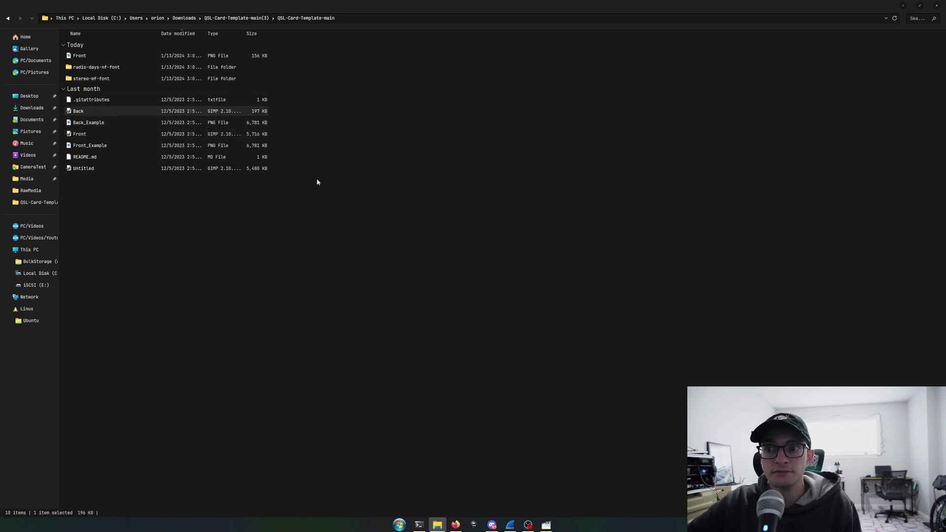
{"action": "left_click", "coordinate": [546, 525]}
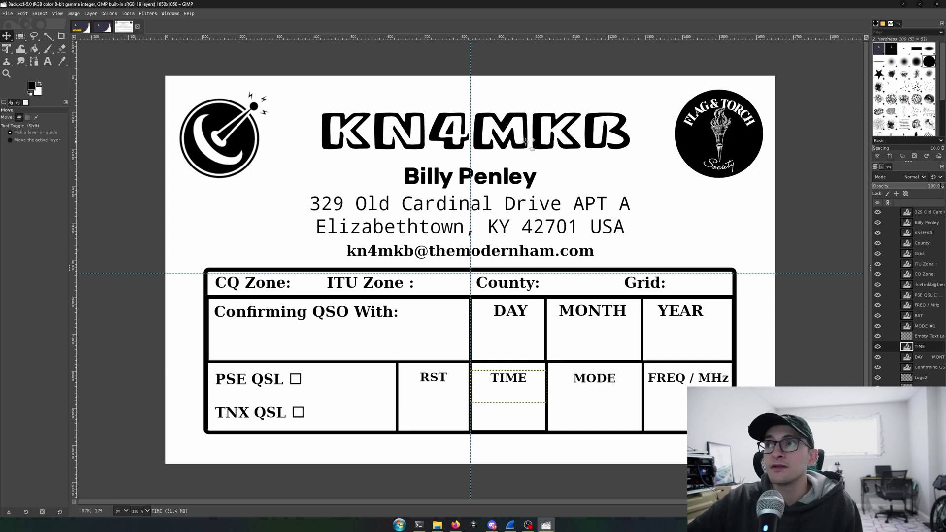
Select the Logo2 layer, then make the Logo layer active.
{"action": "left_click", "coordinate": [897, 378]}
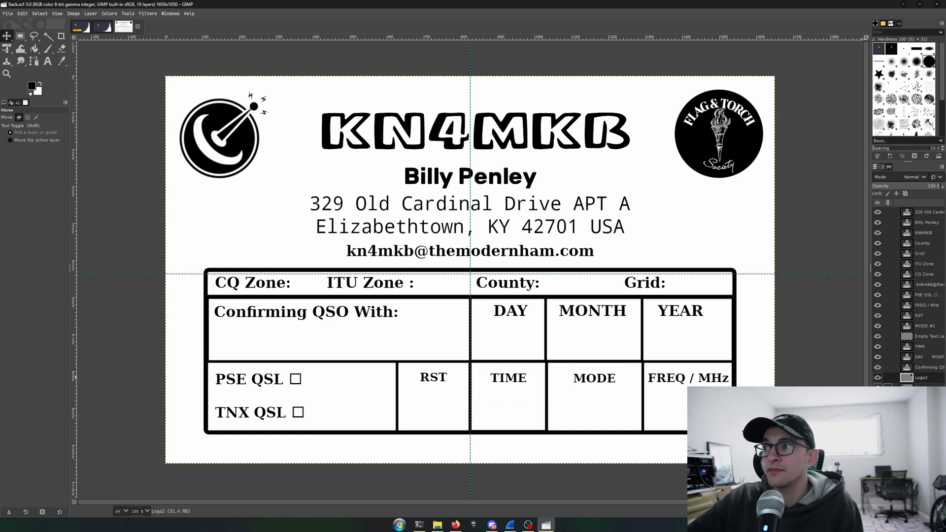
{"action": "left_click", "coordinate": [917, 387]}
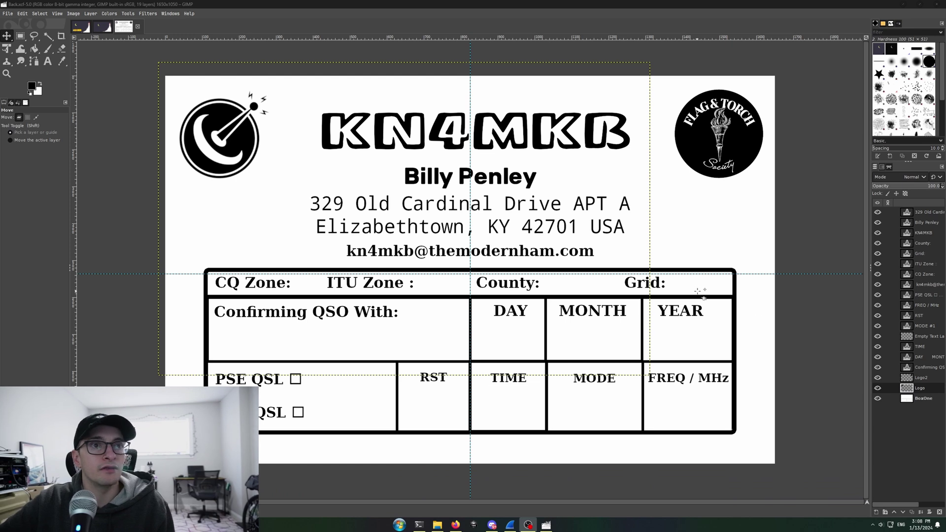
Delete the circular radio logo and the Flag & Torch logo from the Logo and Logo2 layers.
{"action": "left_click", "coordinate": [731, 138]}
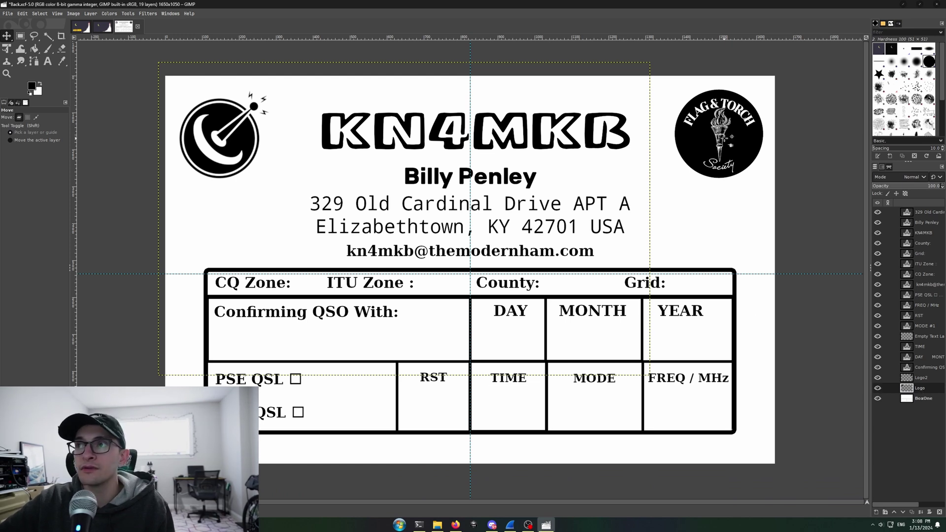
{"action": "left_click_drag", "start_coordinate": [243, 144], "coordinate": [266, 161]}
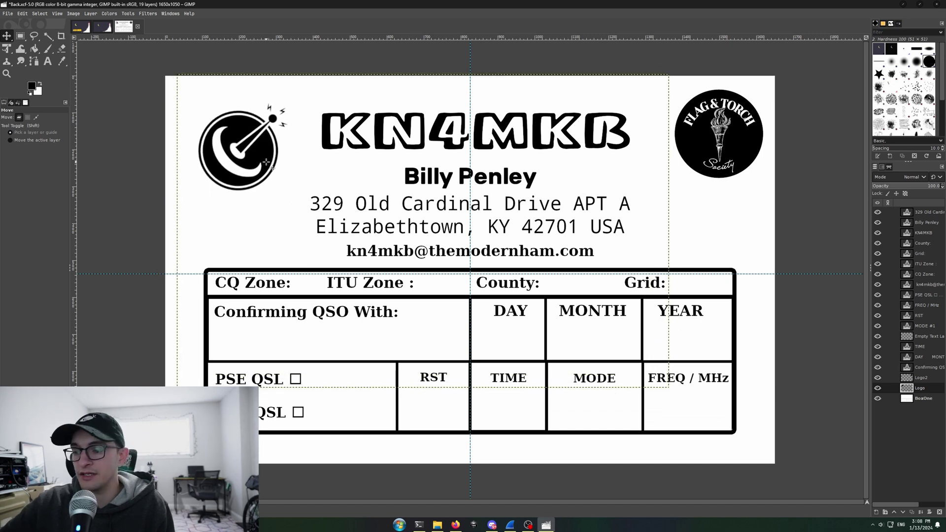
{"action": "key", "text": "Delete"}
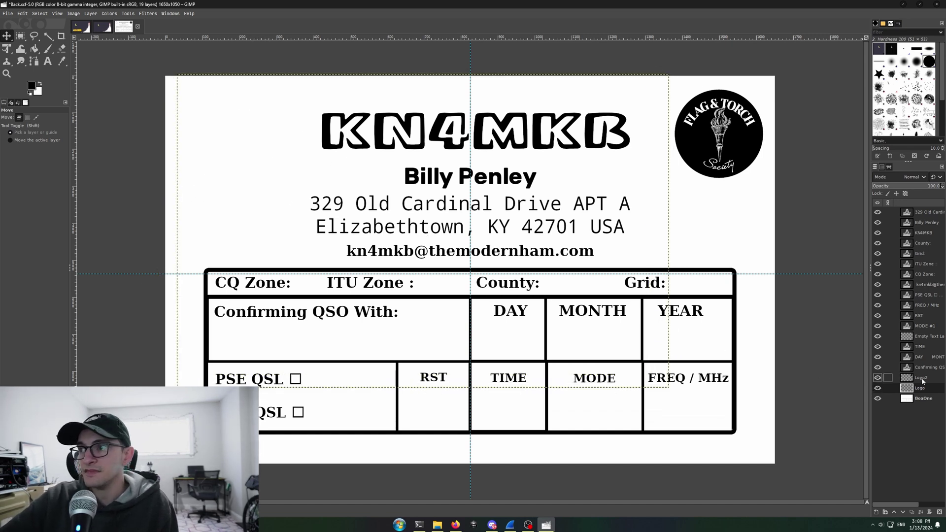
{"action": "left_click", "coordinate": [918, 377]}
{"action": "left_click_drag", "start_coordinate": [738, 164], "coordinate": [713, 164]}
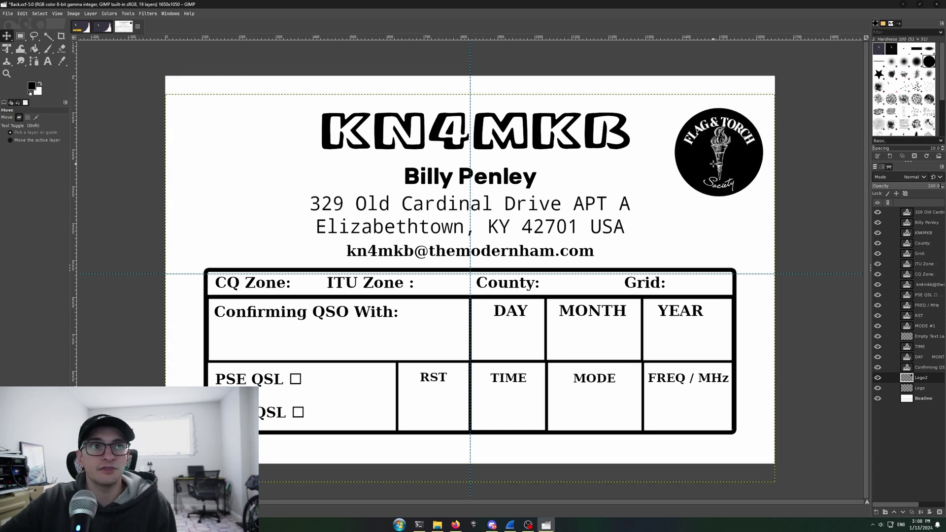
{"action": "key", "text": "Delete"}
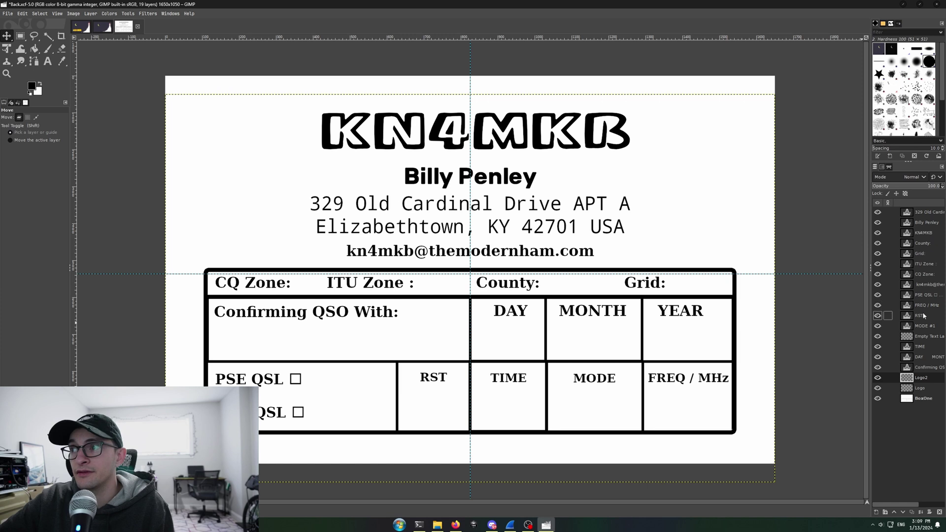
Replace the call sign heading text with ABC123 using the Text tool.
{"action": "left_click", "coordinate": [921, 234]}
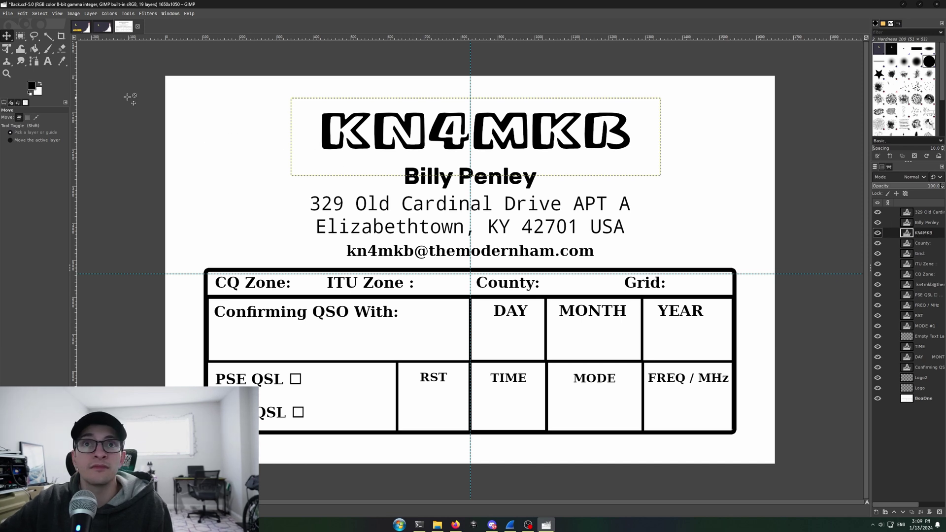
{"action": "left_click", "coordinate": [47, 61]}
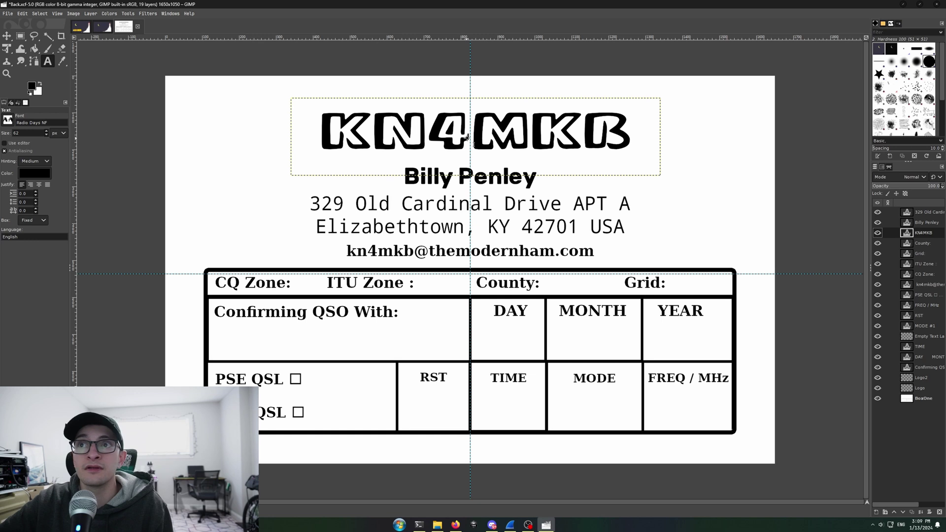
{"action": "left_click", "coordinate": [447, 129]}
{"action": "left_click_drag", "start_coordinate": [633, 130], "coordinate": [335, 130]}
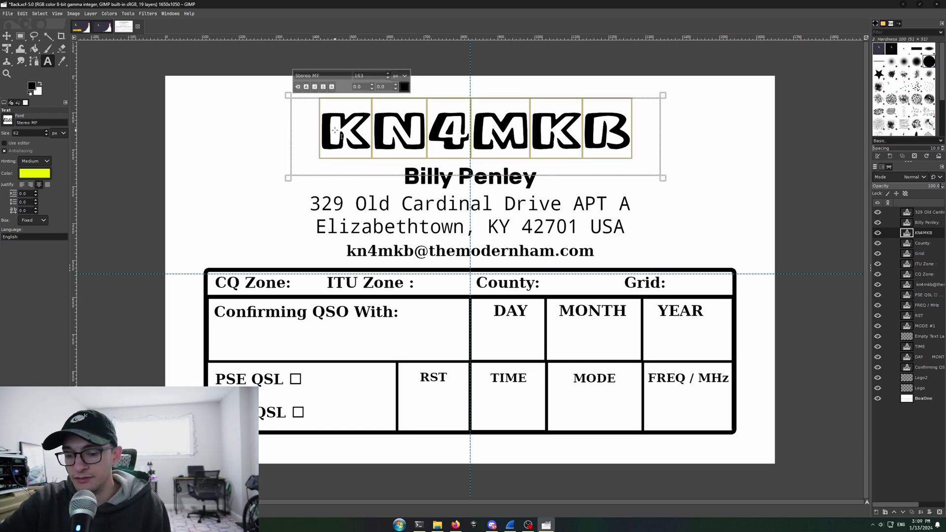
{"action": "type", "text": "ABC123"}
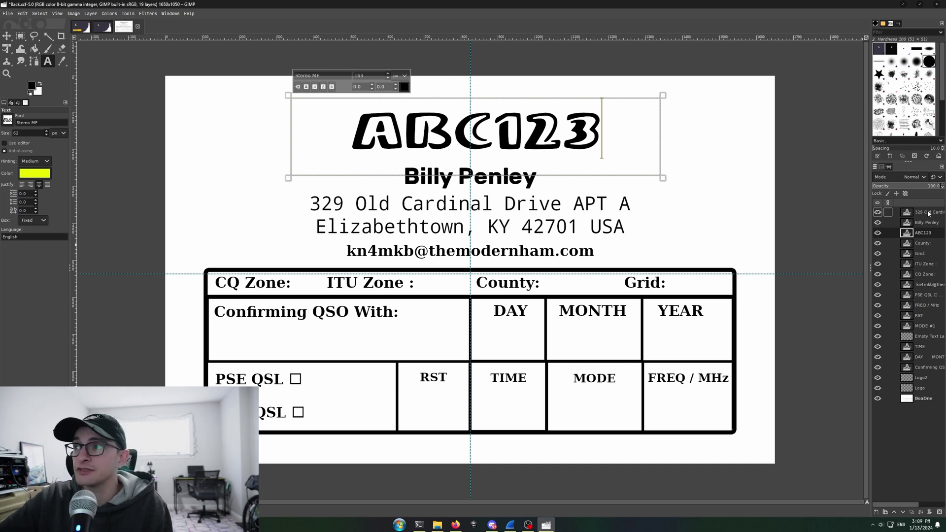
{"action": "left_click", "coordinate": [928, 215]}
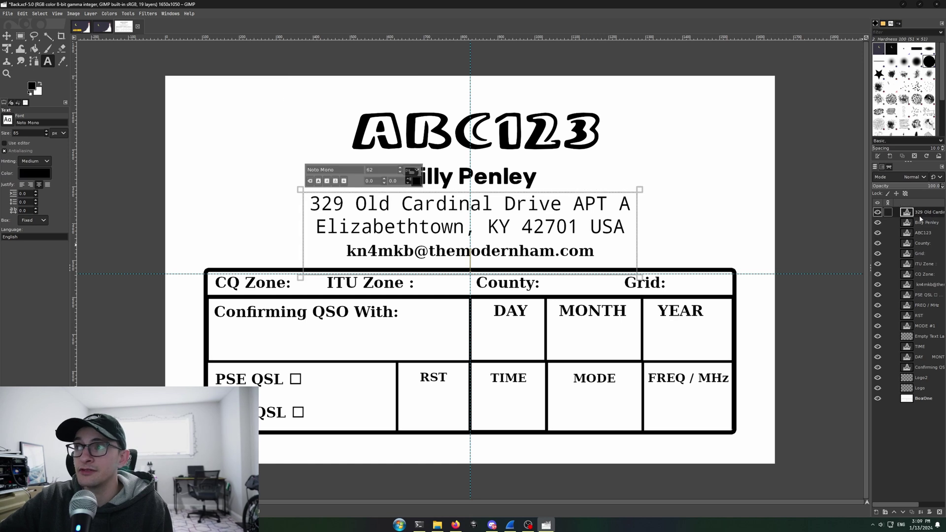
Replace the two-line postal address with a single placeholder street line, correcting a mistyped entry.
{"action": "key", "text": "ctrl+a"}
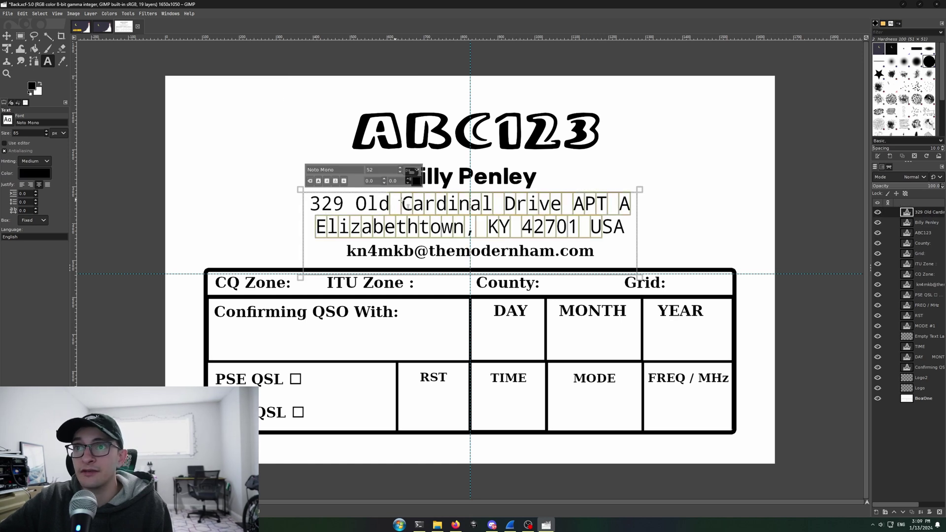
{"action": "type", "text": "jhgjhggjhSA"}
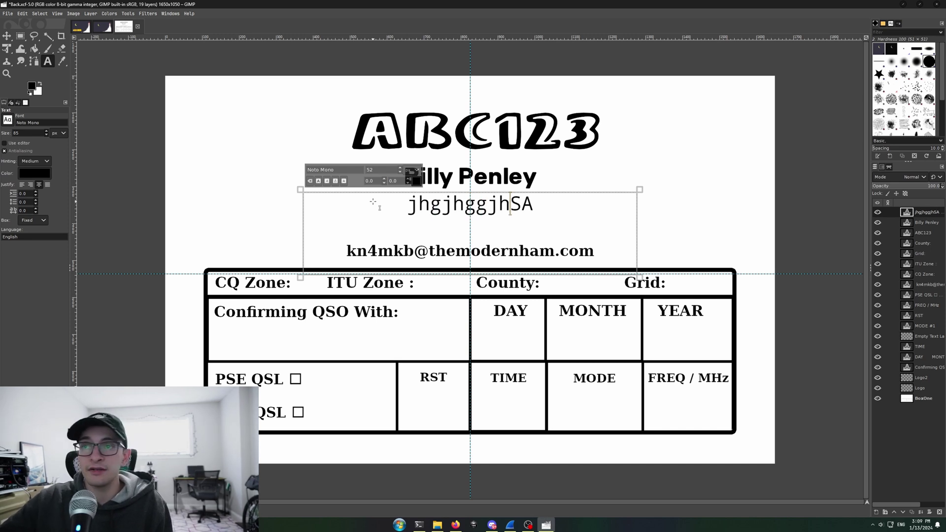
{"action": "key", "text": "ctrl+a"}
{"action": "type", "text": "12"}
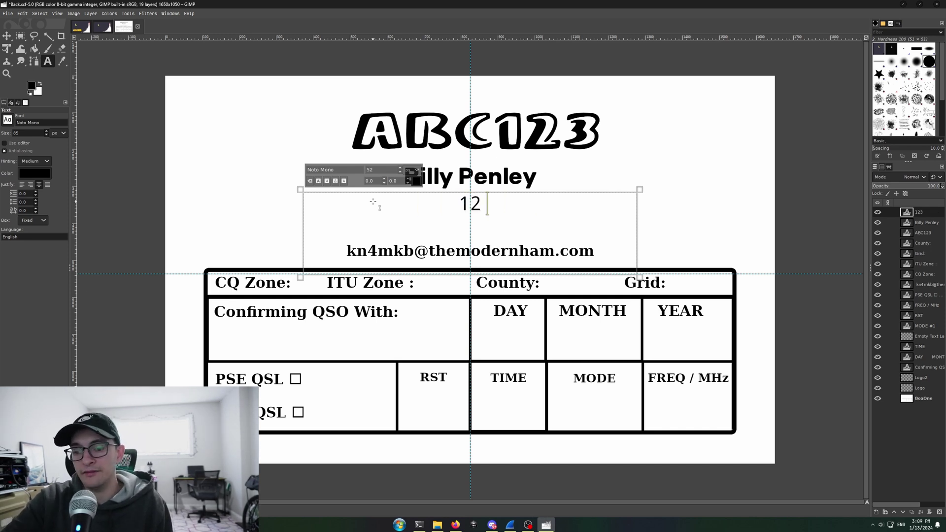
{"action": "type", "text": "3 Street"}
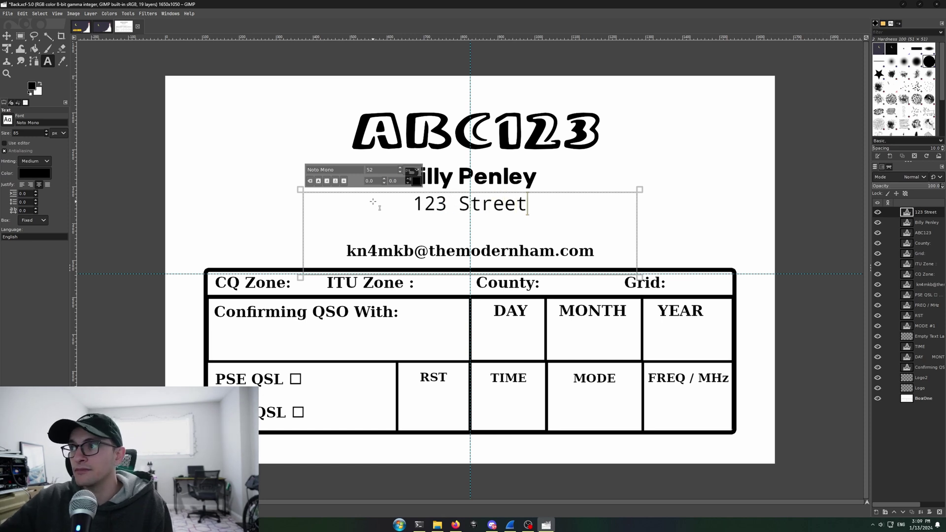
Replace the name line with a placeholder name.
{"action": "left_click", "coordinate": [893, 223]}
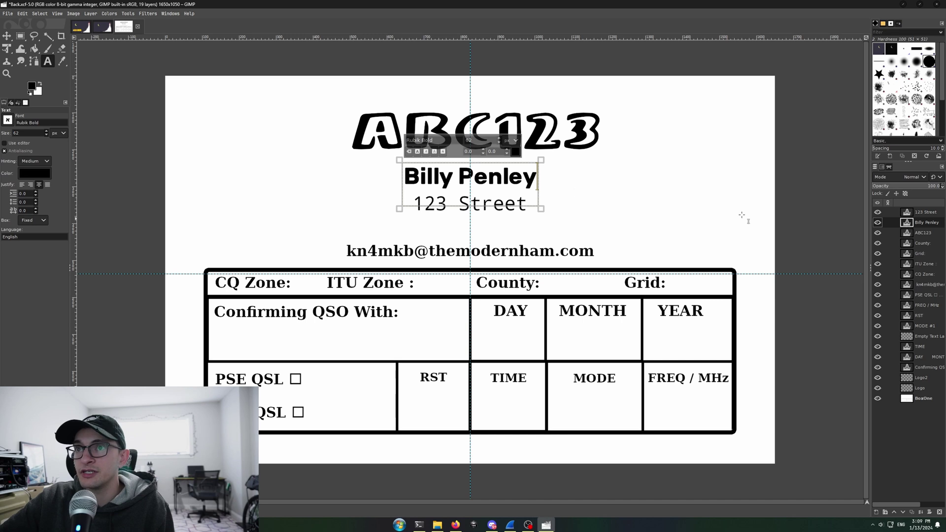
{"action": "left_click_drag", "start_coordinate": [536, 178], "coordinate": [376, 171]}
{"action": "type", "text": "John"}
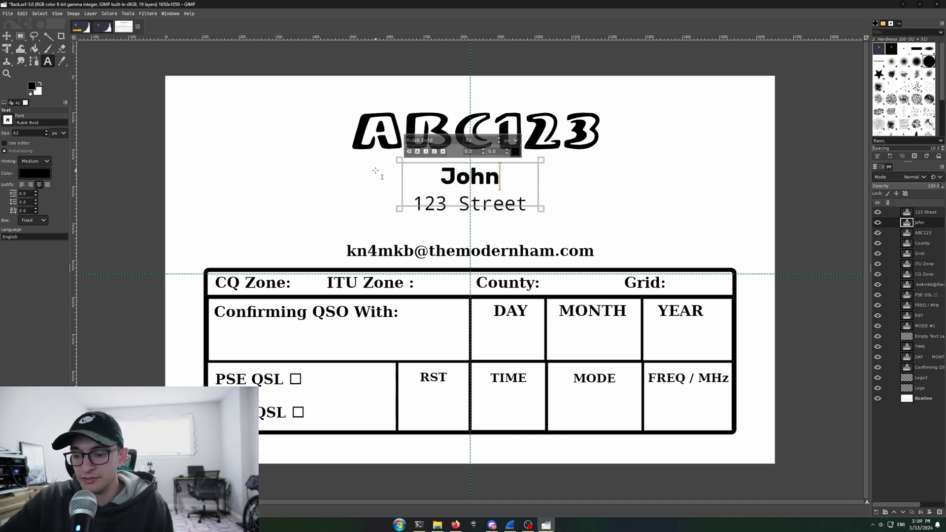
{"action": "type", "text": " Smith"}
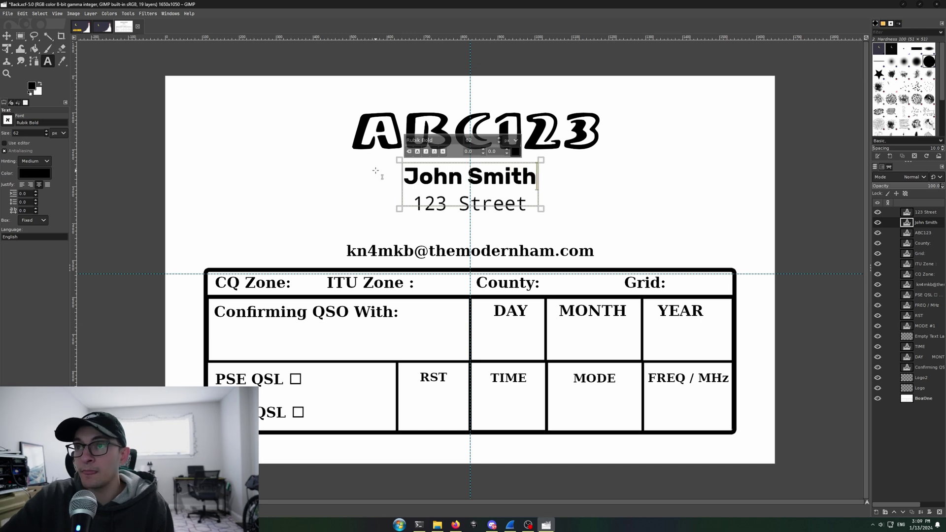
{"action": "left_click", "coordinate": [917, 285]}
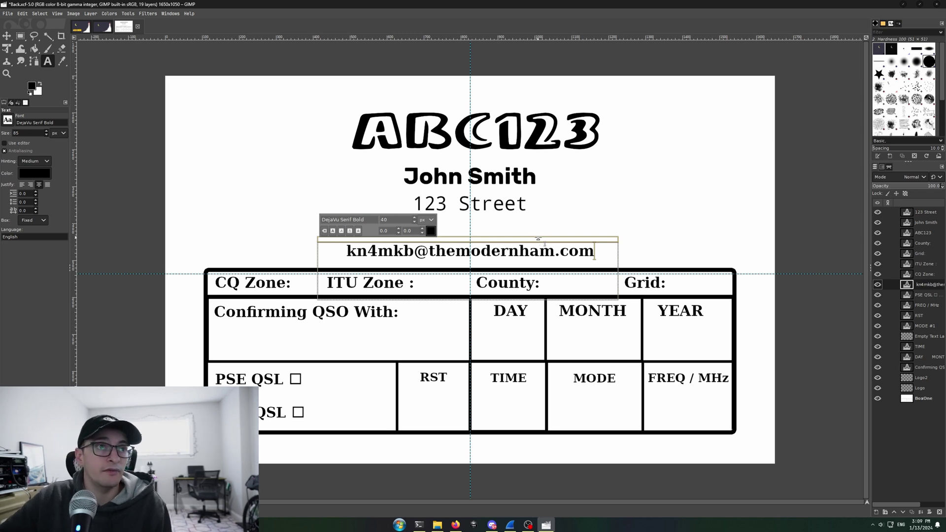
Clear the original e-mail line and type a placeholder e-mail address.
{"action": "left_click_drag", "start_coordinate": [595, 252], "coordinate": [338, 243]}
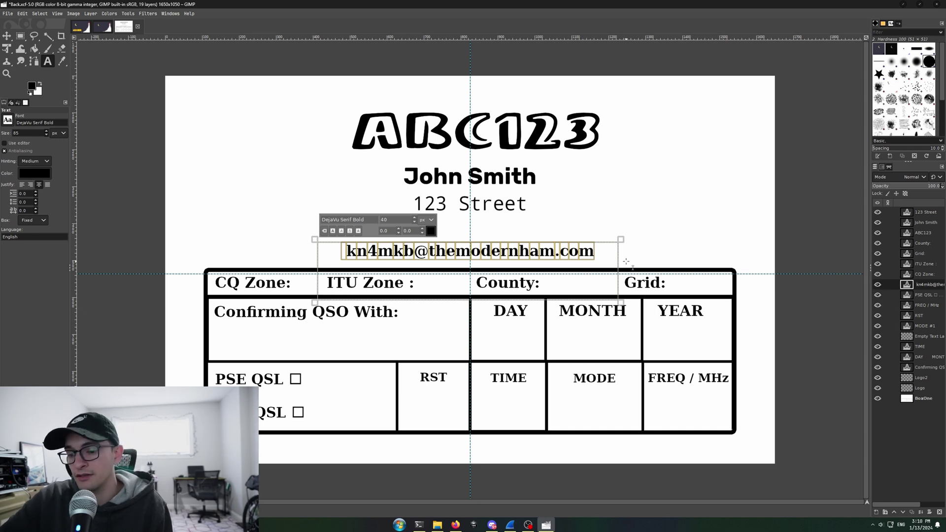
{"action": "key", "text": "BackSpace"}
{"action": "type", "text": "john"}
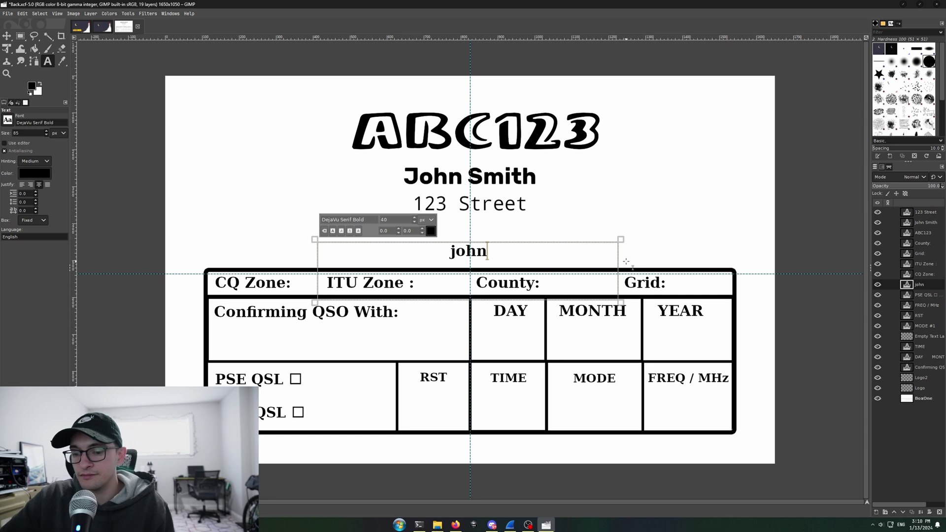
{"action": "type", "text": "@smit"}
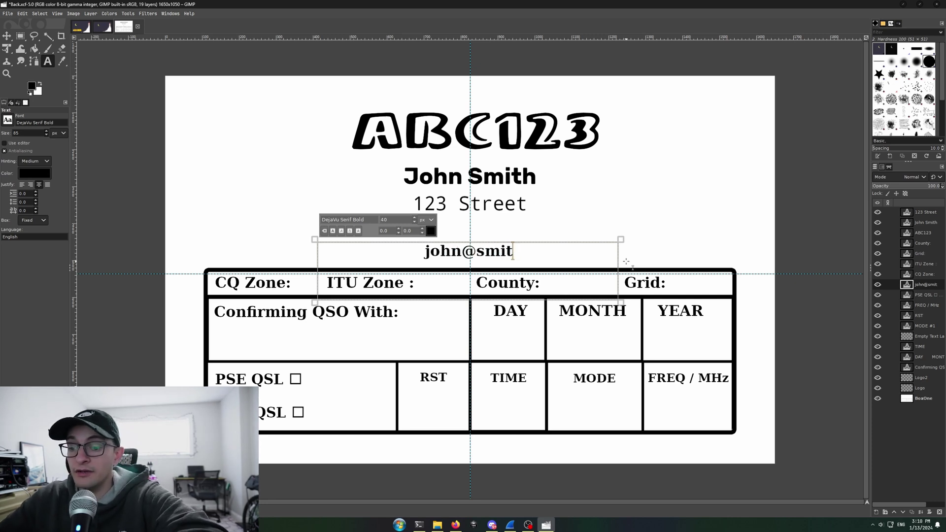
{"action": "type", "text": "h.com"}
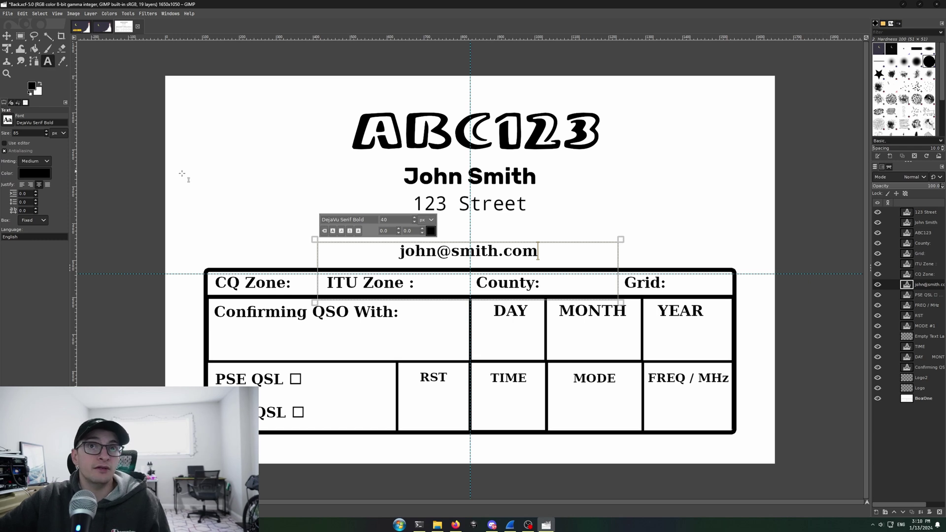
Enter a test value 67 after the CQ Zone label, then delete it to leave the field blank.
{"action": "left_click", "coordinate": [299, 284]}
{"action": "left_click", "coordinate": [311, 285]}
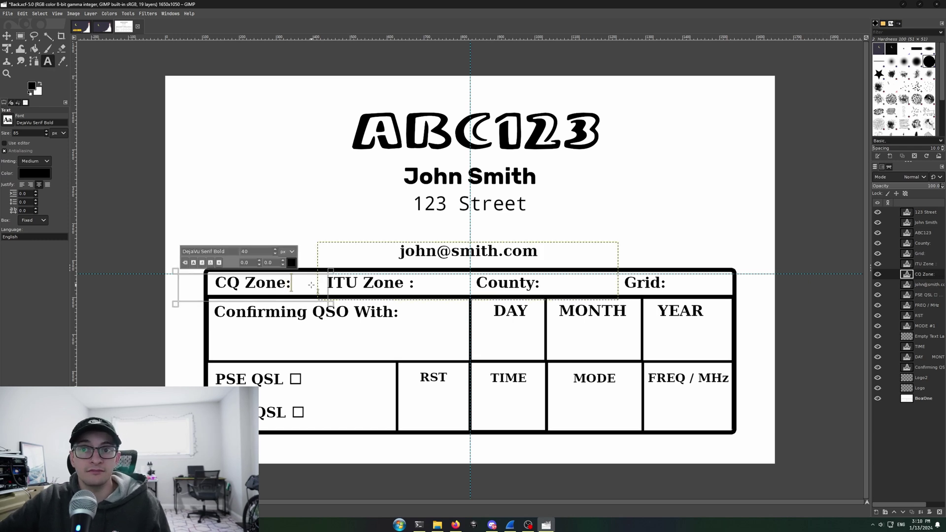
{"action": "type", "text": "67"}
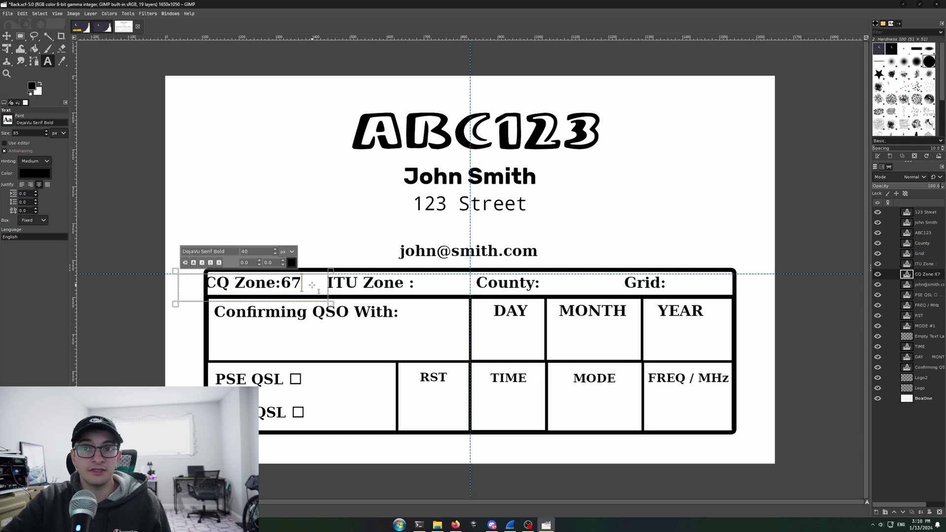
{"action": "key", "text": "BackSpace"}
{"action": "key", "text": "BackSpace"}
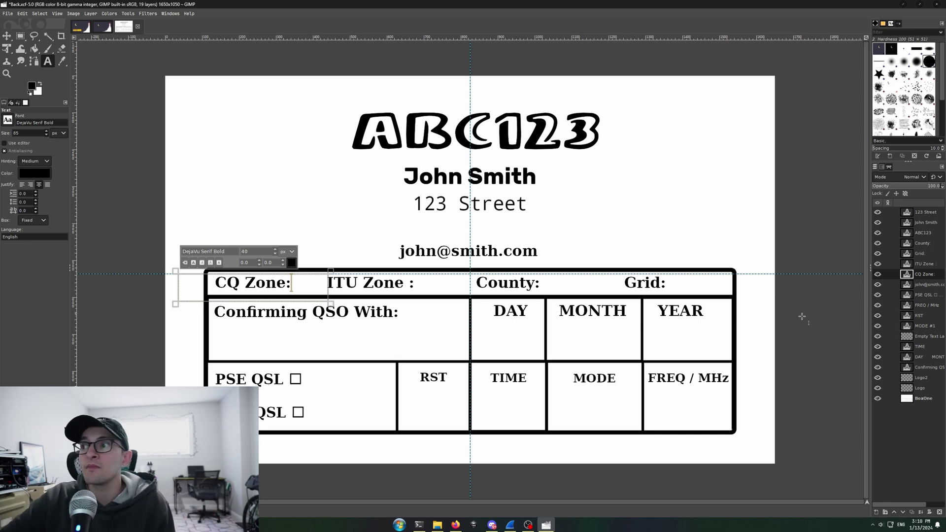
{"action": "left_click", "coordinate": [924, 296]}
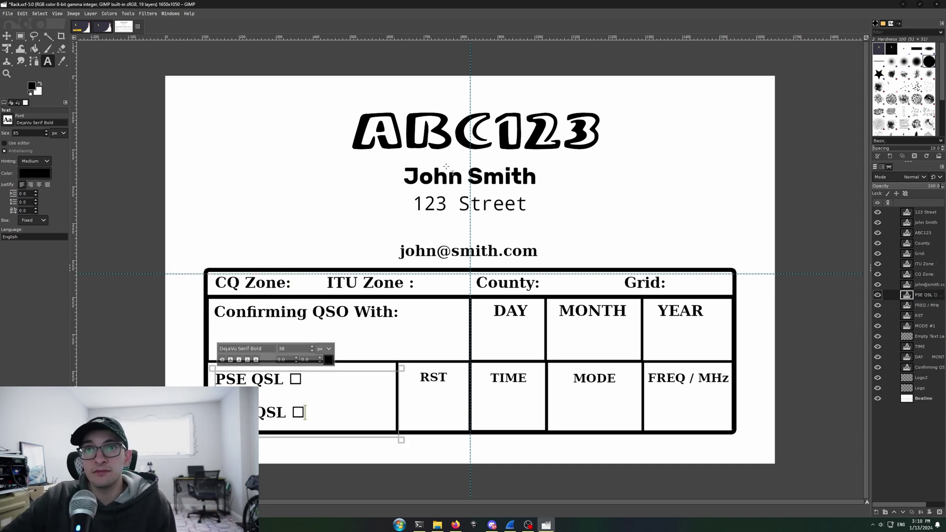
{"action": "left_click", "coordinate": [10, 13]}
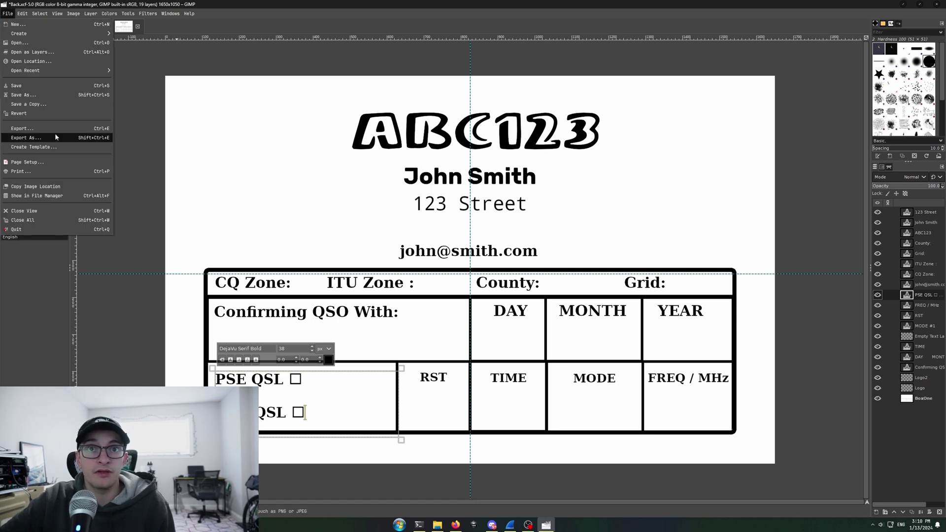
Export the card back as Back.png and view it in the QSL-Card-Template-main folder.
{"action": "left_click", "coordinate": [55, 138]}
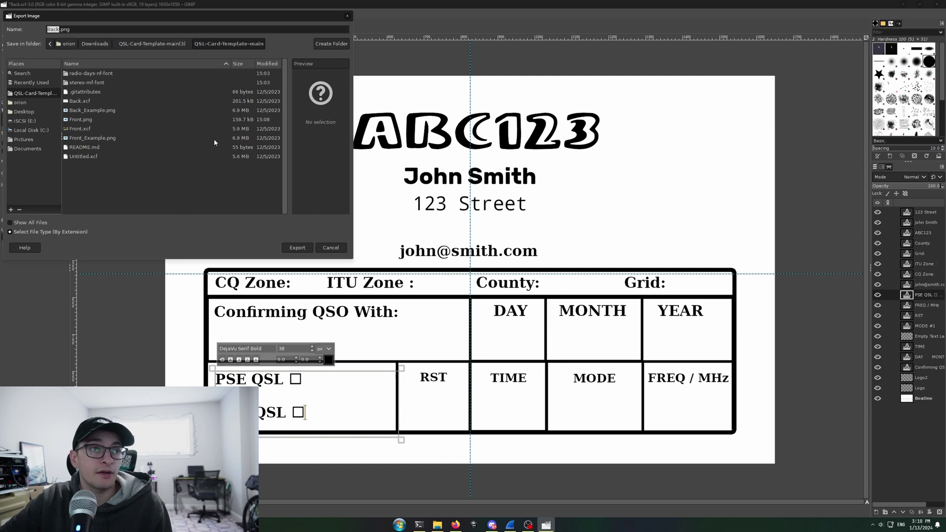
{"action": "left_click", "coordinate": [297, 247]}
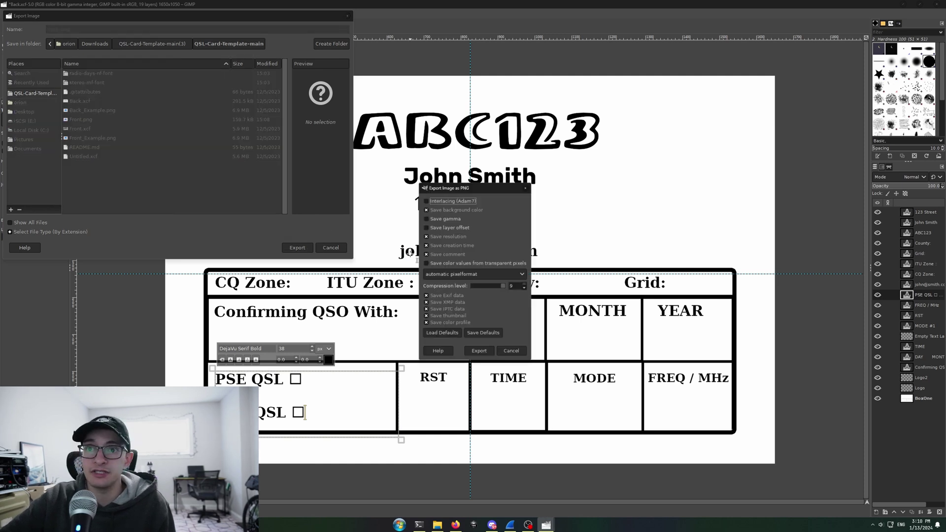
{"action": "left_click", "coordinate": [482, 355]}
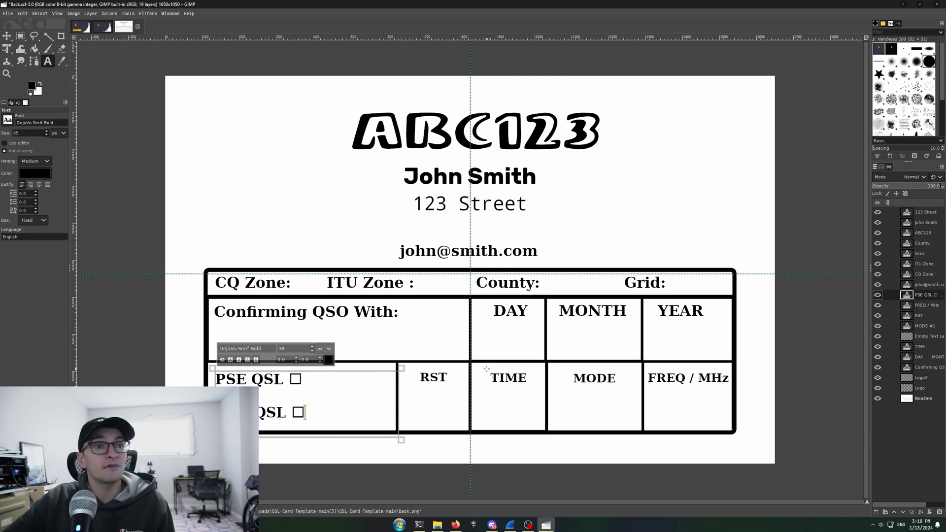
{"action": "left_click", "coordinate": [437, 525]}
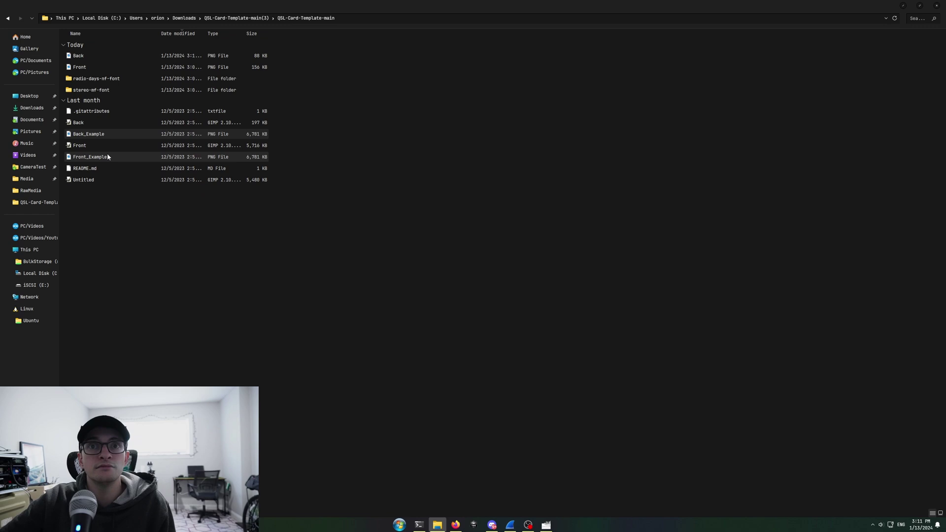
{"action": "double_click", "coordinate": [114, 56]}
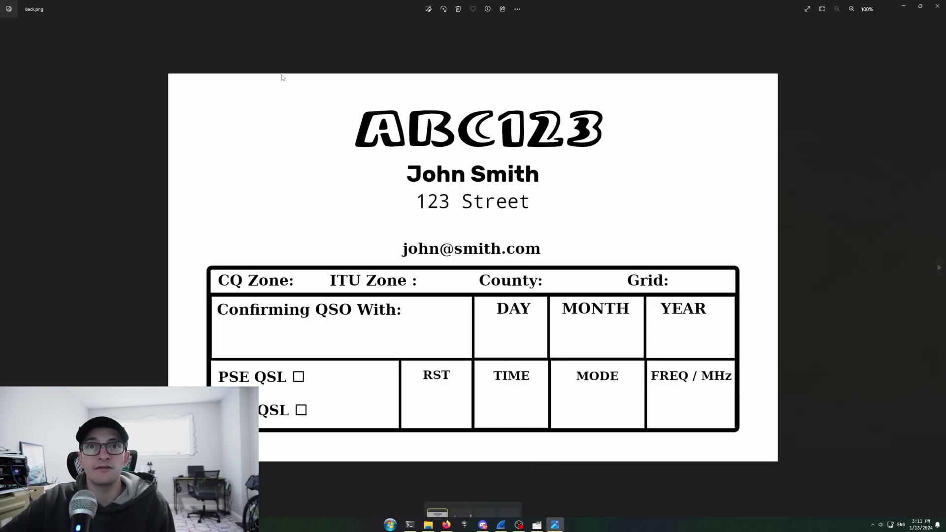
{"action": "left_click", "coordinate": [937, 6]}
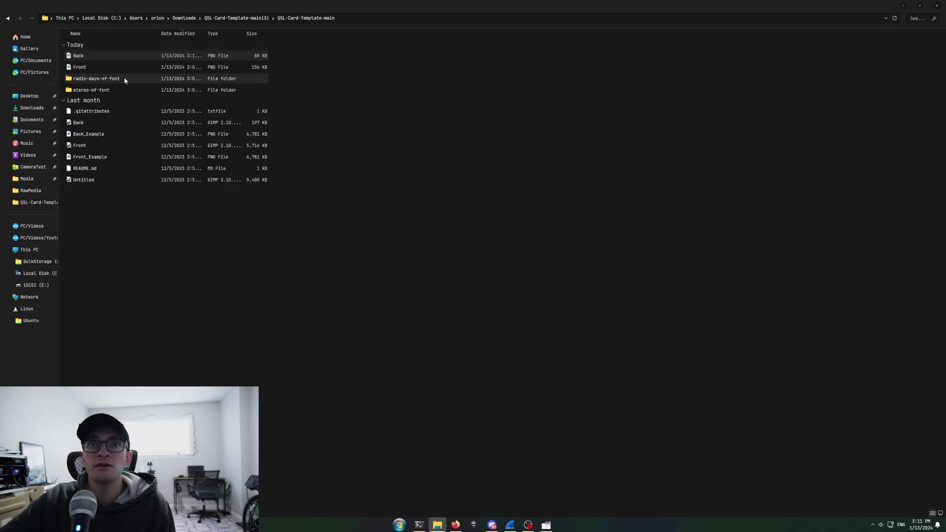
{"action": "double_click", "coordinate": [117, 69]}
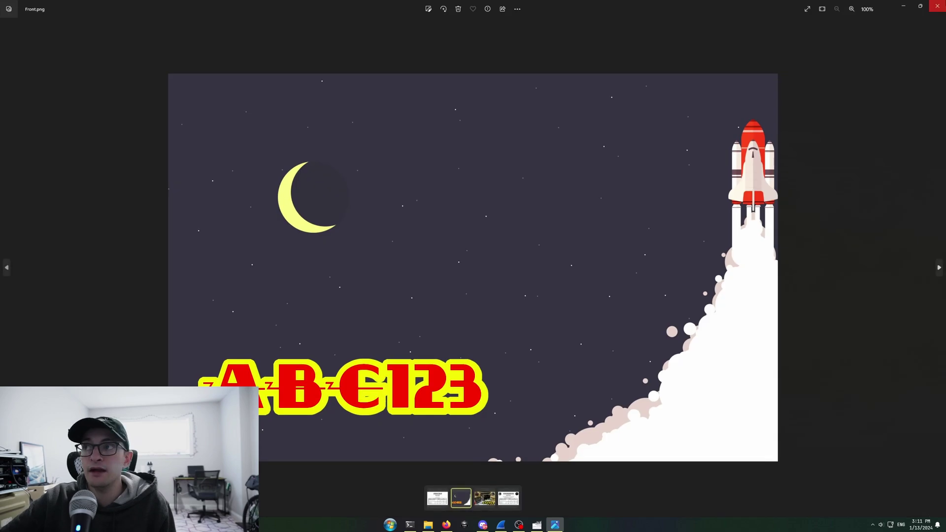
{"action": "left_click", "coordinate": [937, 6]}
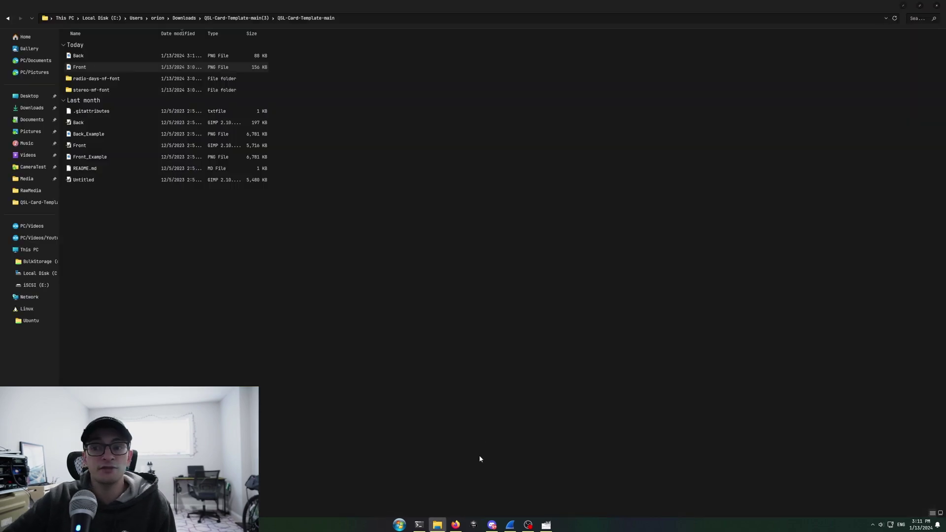
{"action": "mouse_move", "coordinate": [460, 525]}
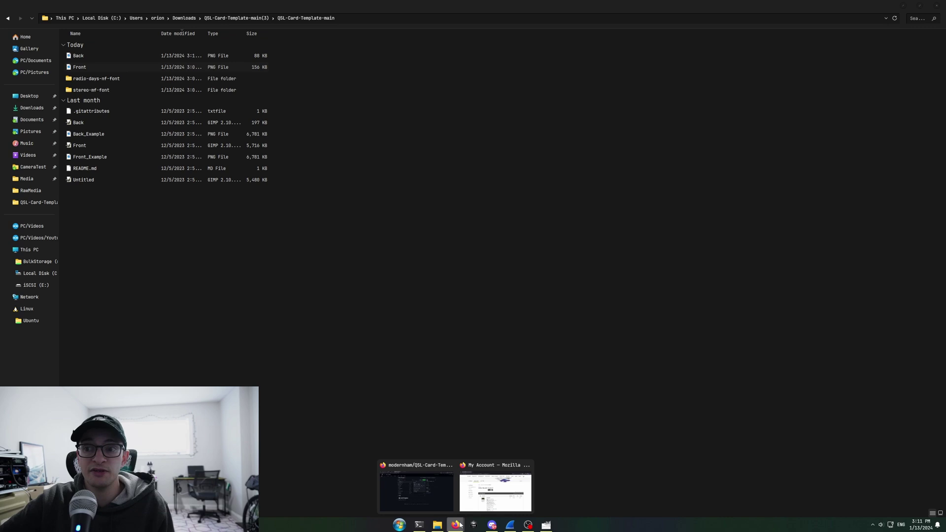
{"action": "left_click", "coordinate": [494, 492]}
Move and maximise the GotPrint account window, then go via All Products to the Postcards order page.
{"action": "left_click_drag", "start_coordinate": [0, 157], "coordinate": [601, 165]}
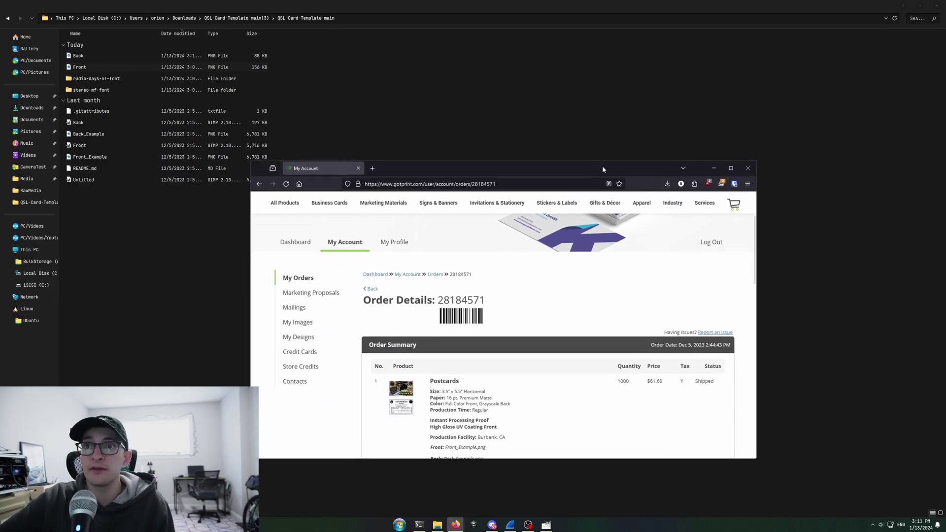
{"action": "double_click", "coordinate": [602, 166]}
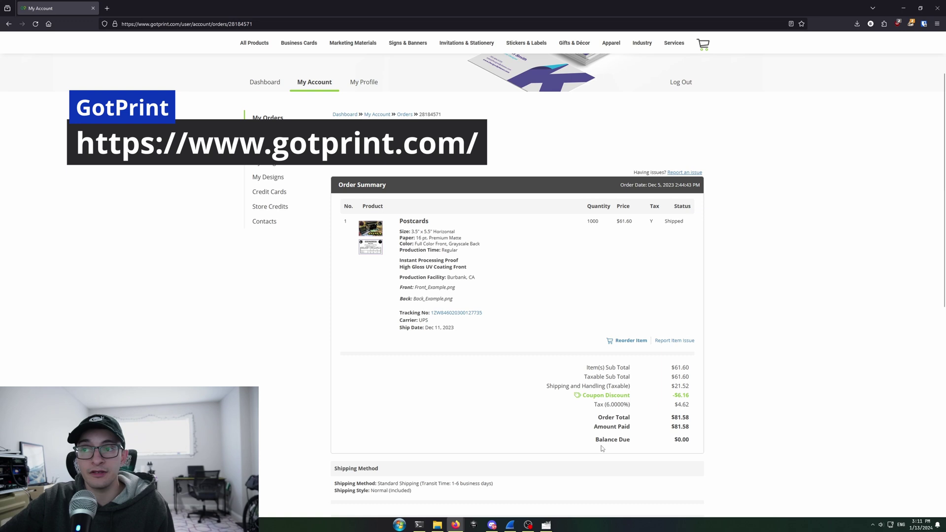
{"action": "left_click_drag", "start_coordinate": [420, 233], "coordinate": [690, 444]}
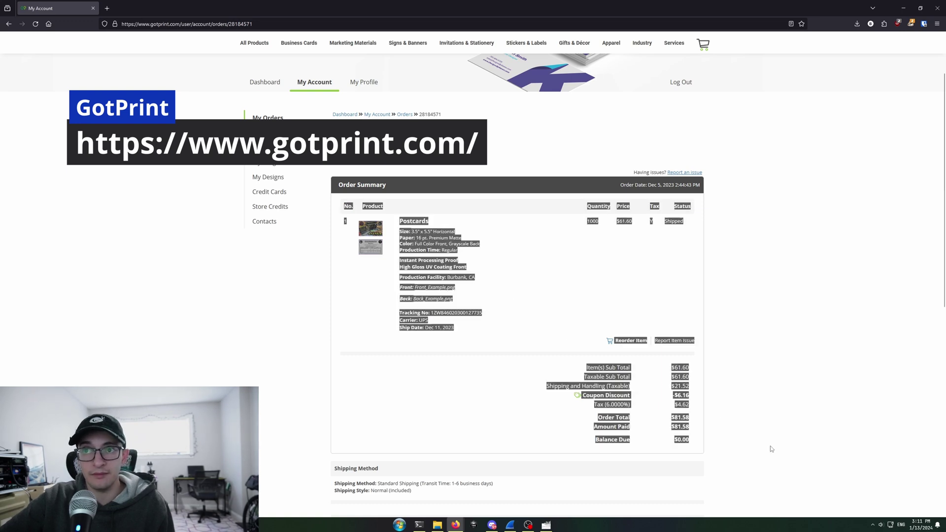
{"action": "left_click", "coordinate": [780, 448]}
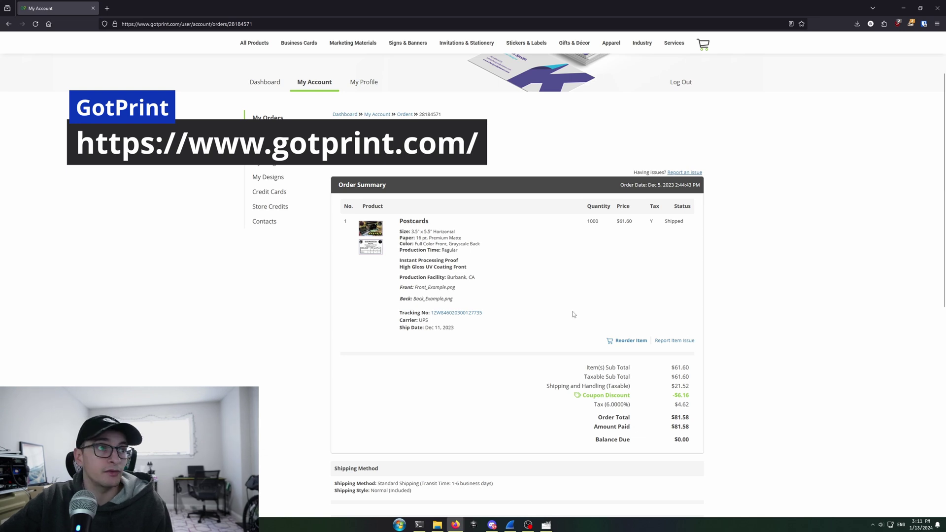
{"action": "scroll", "coordinate": [585, 327], "scroll_direction": "up", "scroll_amount": 1}
{"action": "scroll", "coordinate": [436, 172], "scroll_direction": "up", "scroll_amount": 1}
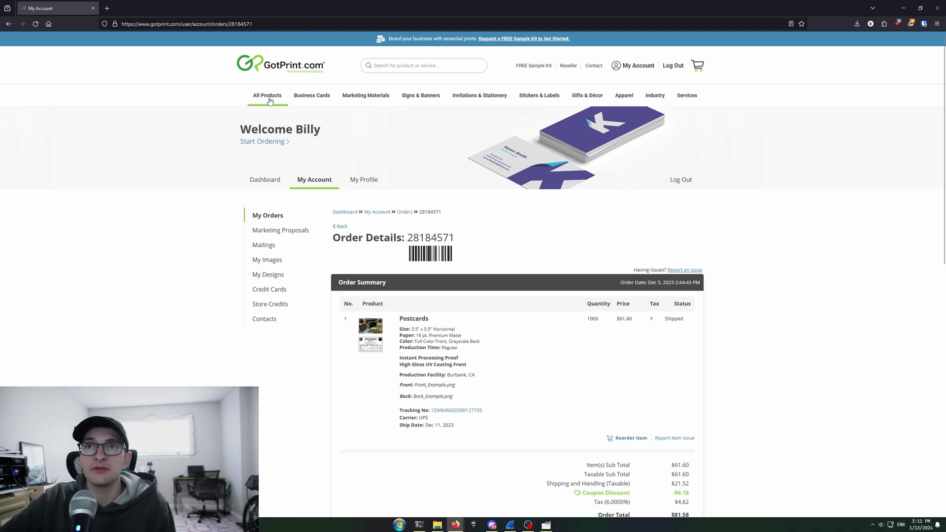
{"action": "mouse_move", "coordinate": [271, 100]}
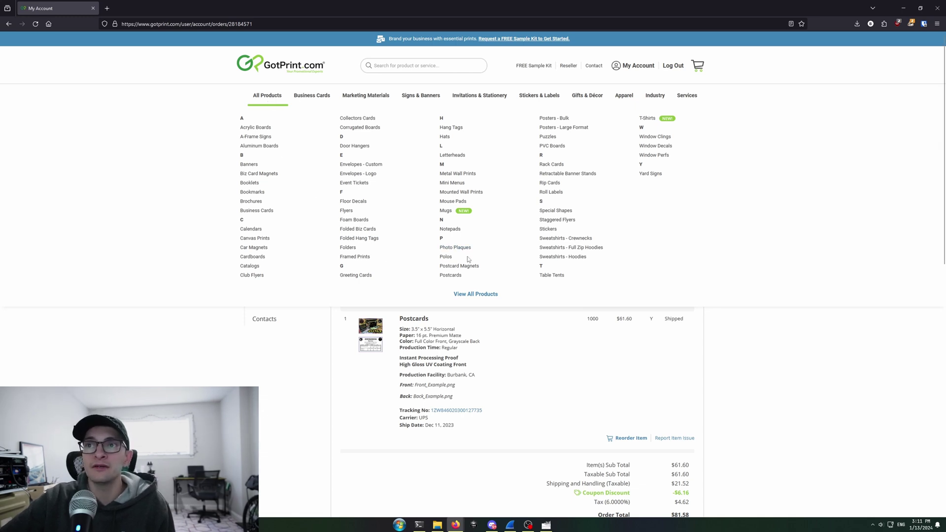
{"action": "left_click", "coordinate": [459, 276]}
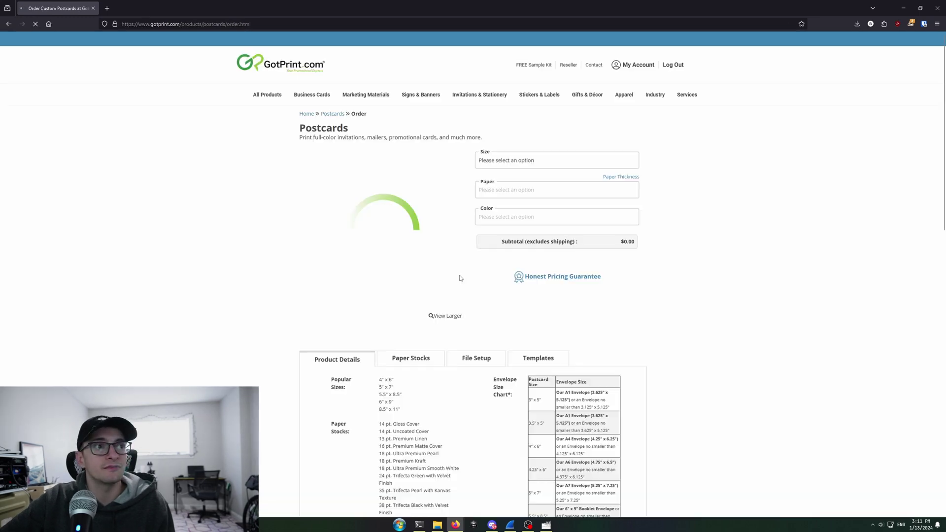
Choose 3.5" x 5.5", 16 pt. Premium Matte, Full Color Front, Grayscale Back, quantity 1000.
{"action": "left_click", "coordinate": [511, 164]}
{"action": "scroll", "coordinate": [529, 226], "scroll_direction": "down", "scroll_amount": 5}
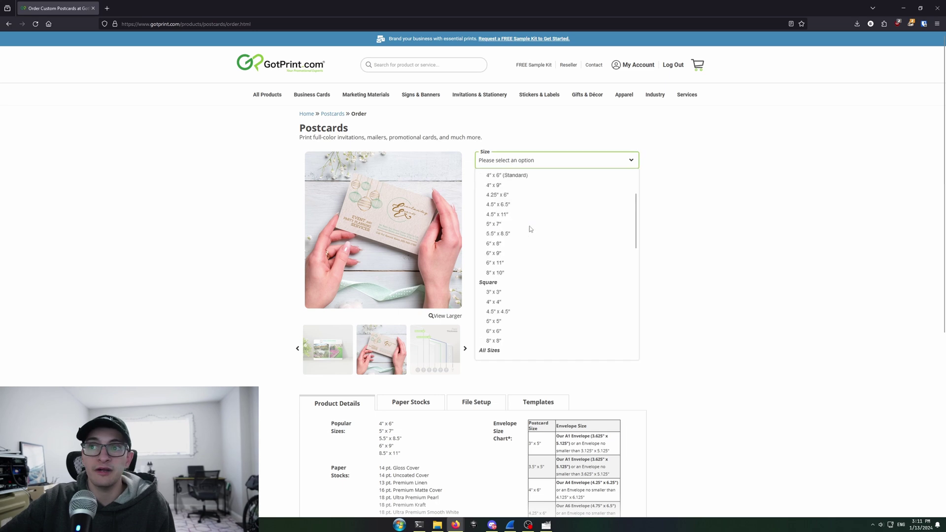
{"action": "scroll", "coordinate": [528, 220], "scroll_direction": "down", "scroll_amount": 2}
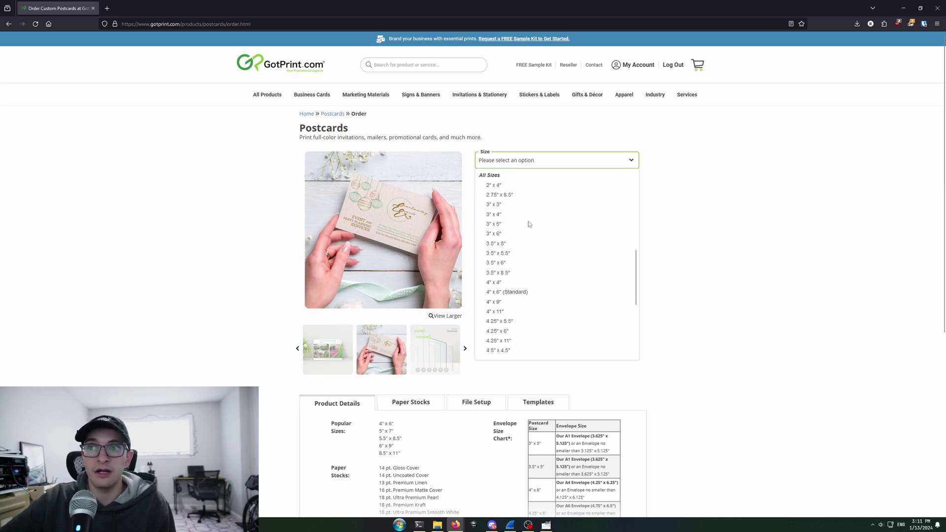
{"action": "left_click", "coordinate": [533, 254]}
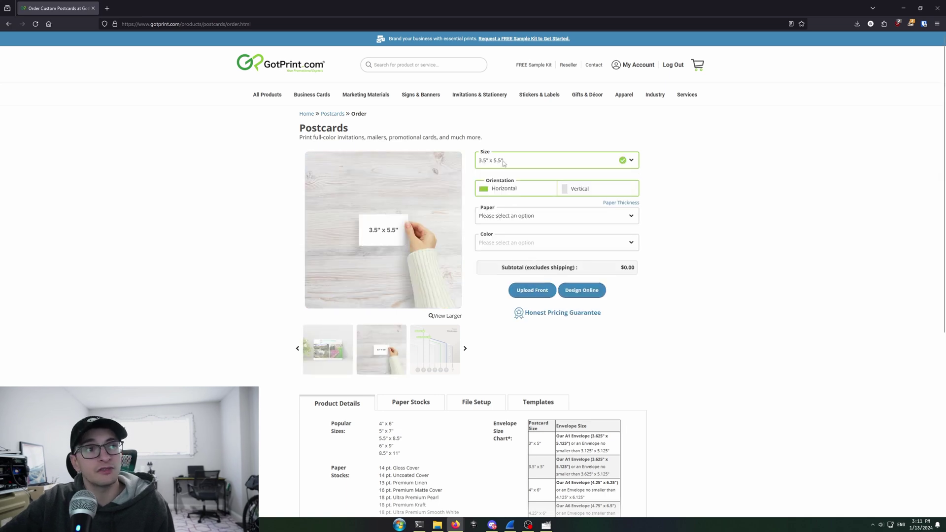
{"action": "left_click", "coordinate": [531, 217]}
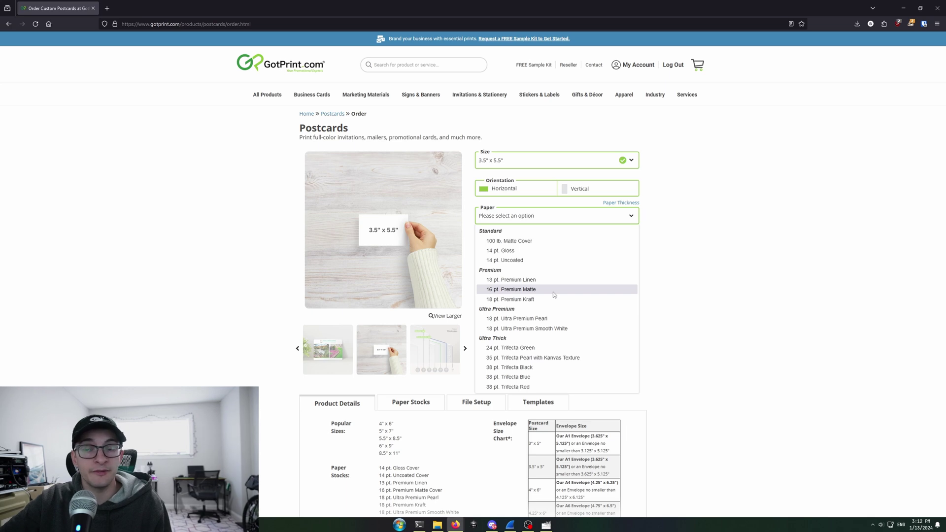
{"action": "left_click", "coordinate": [553, 292]}
{"action": "left_click", "coordinate": [540, 248]}
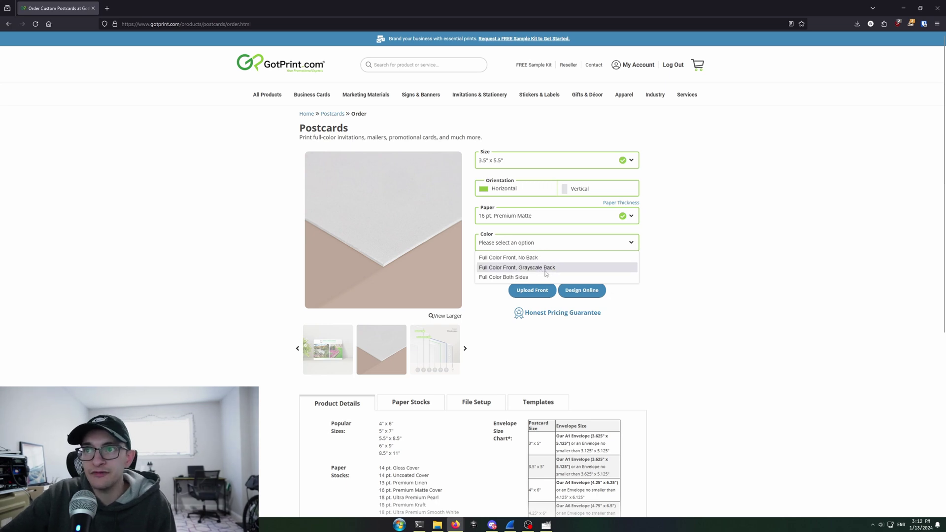
{"action": "left_click", "coordinate": [546, 270]}
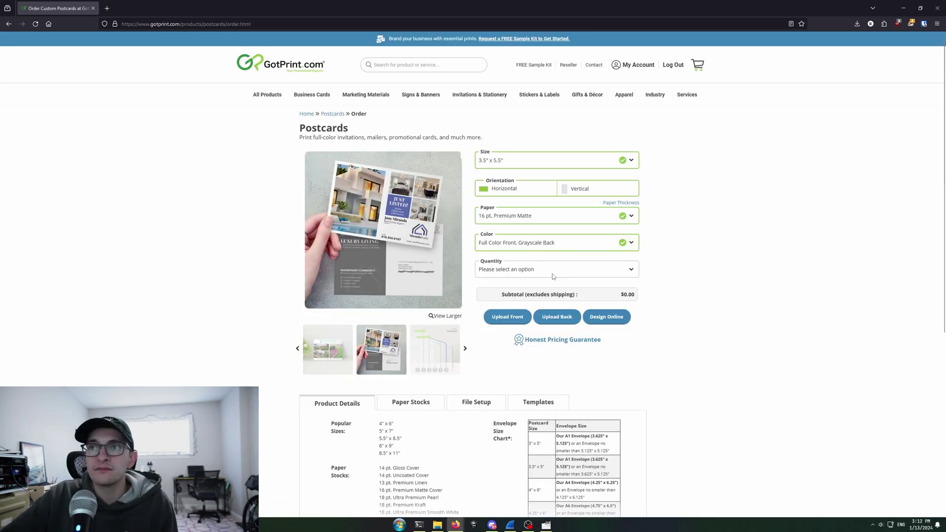
{"action": "left_click", "coordinate": [554, 274]}
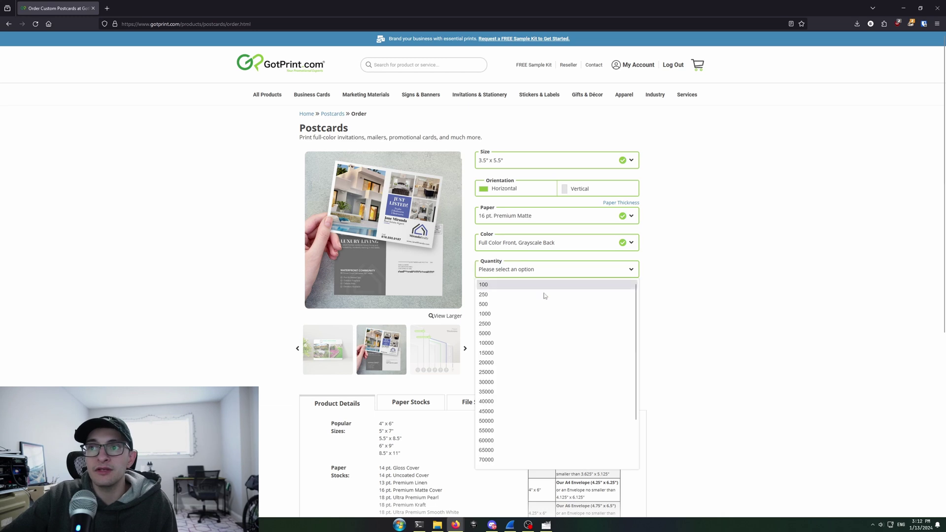
{"action": "left_click", "coordinate": [524, 312]}
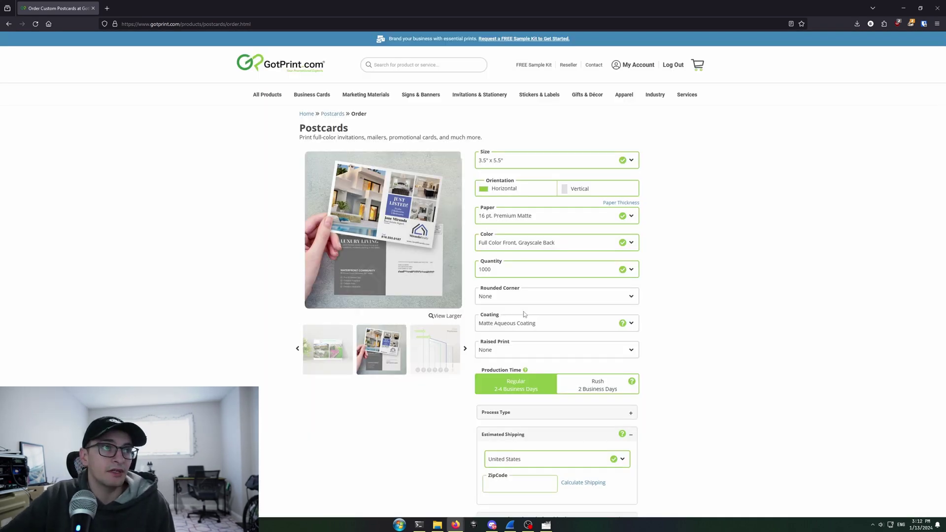
Choose High Gloss UV Coating Front and keep raised print set to None.
{"action": "scroll", "coordinate": [576, 328], "scroll_direction": "down", "scroll_amount": 1}
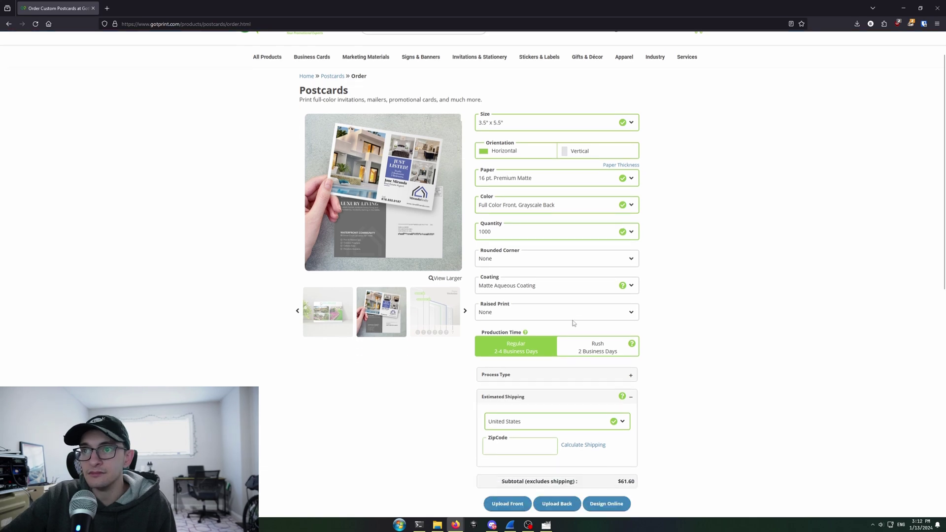
{"action": "left_click", "coordinate": [517, 291]}
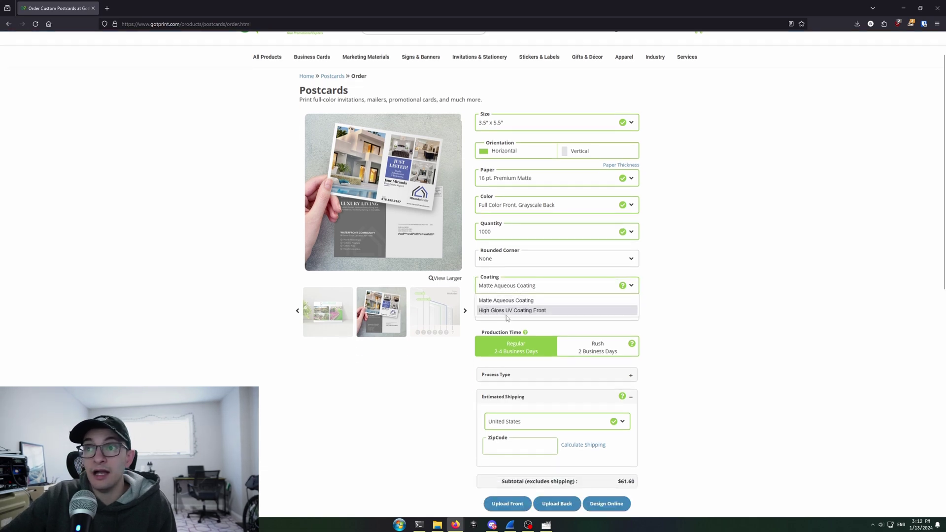
{"action": "left_click", "coordinate": [509, 311]}
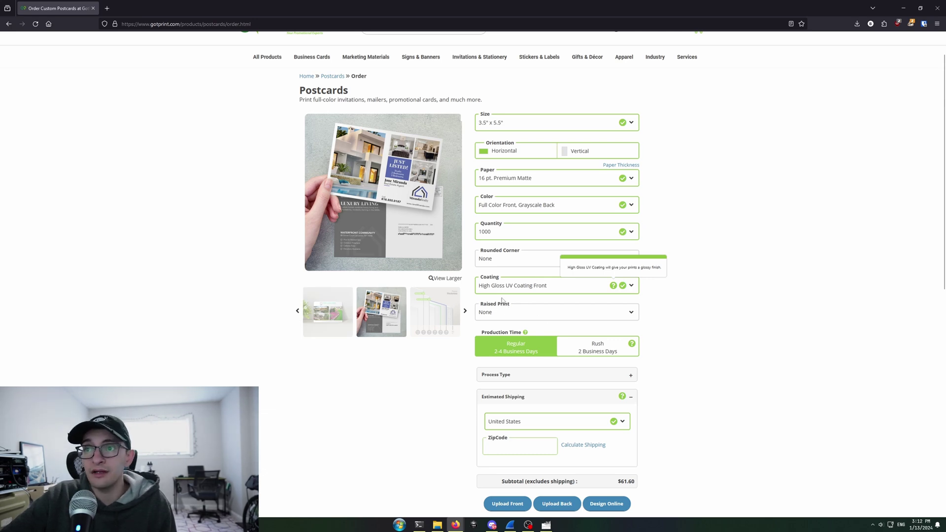
{"action": "left_click", "coordinate": [541, 312]}
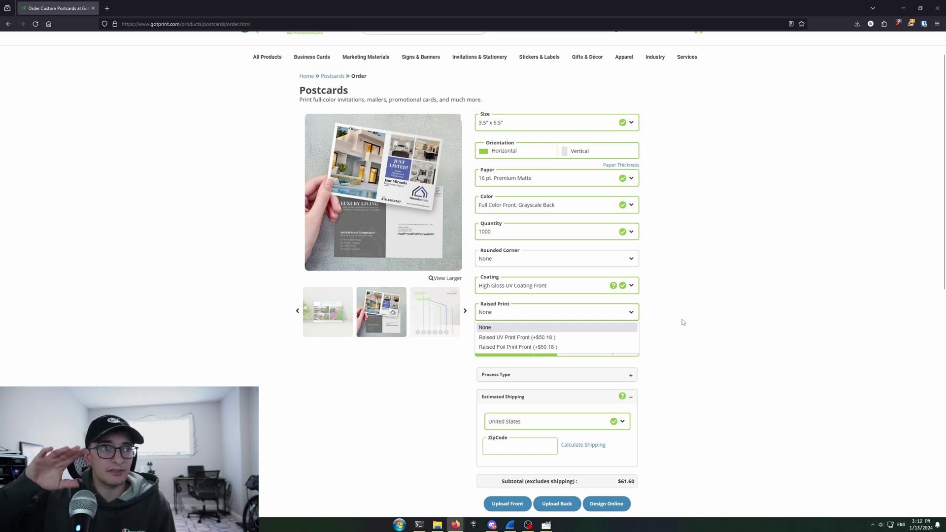
{"action": "left_click", "coordinate": [683, 323]}
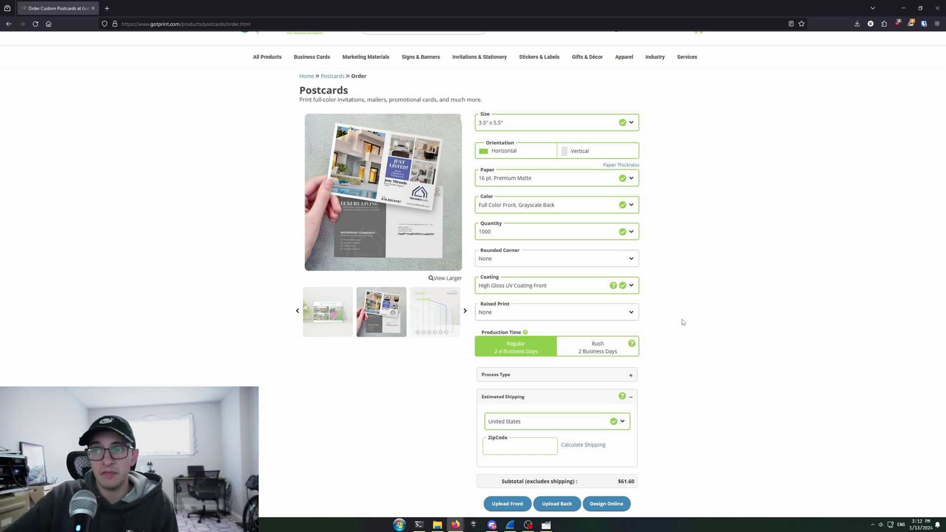
Enter the shipping ZIP code and calculate shipping estimates, $22.50 standard to $55.34 express.
{"action": "scroll", "coordinate": [683, 322], "scroll_direction": "down", "scroll_amount": 2}
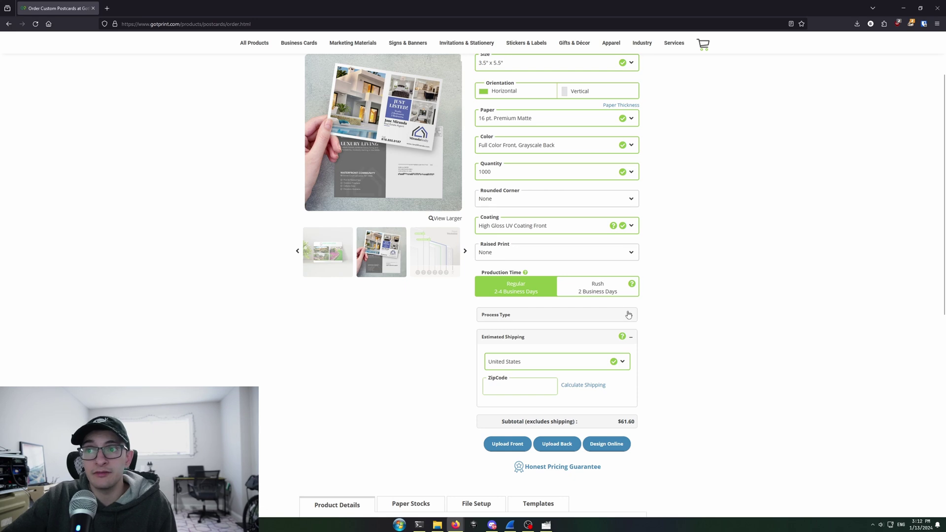
{"action": "scroll", "coordinate": [643, 335], "scroll_direction": "down", "scroll_amount": 1}
{"action": "left_click", "coordinate": [533, 349]}
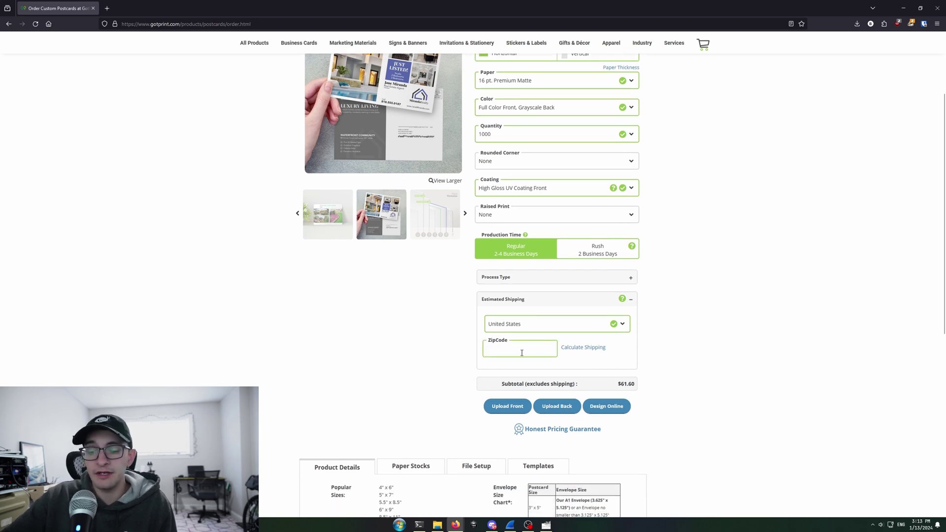
{"action": "type", "text": "42701"}
{"action": "left_click", "coordinate": [588, 348]}
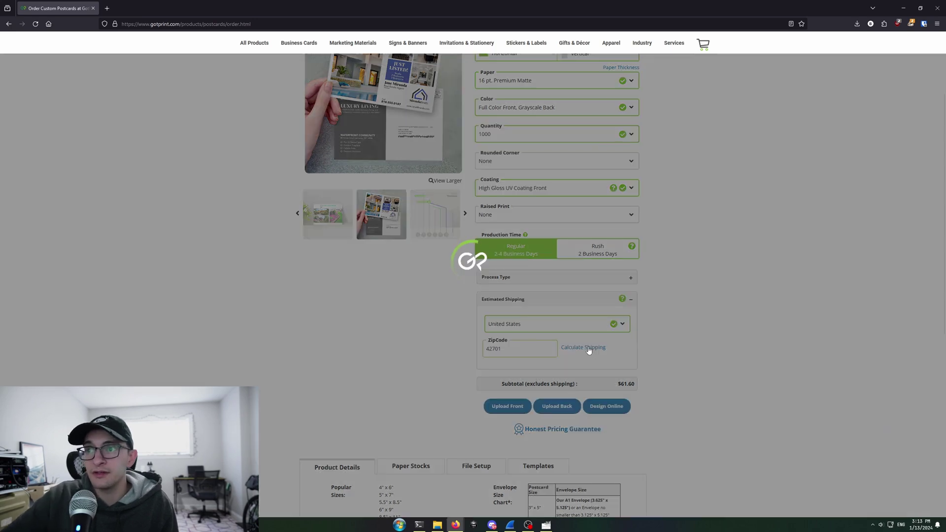
Select and then deselect the $61.60 subtotal text.
{"action": "scroll", "coordinate": [780, 364], "scroll_direction": "down", "scroll_amount": 1}
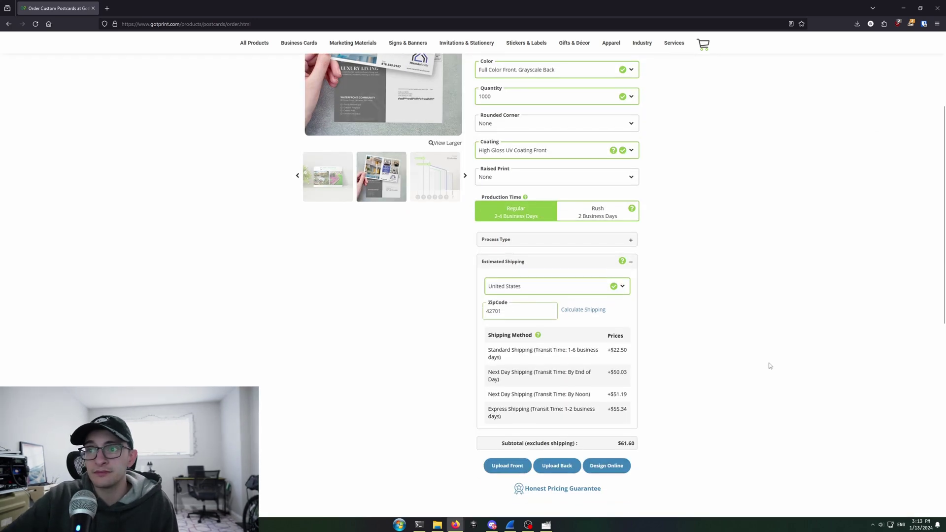
{"action": "scroll", "coordinate": [771, 366], "scroll_direction": "down", "scroll_amount": 1}
{"action": "double_click", "coordinate": [630, 406]}
{"action": "left_click", "coordinate": [657, 413]}
{"action": "left_click_drag", "start_coordinate": [657, 412], "coordinate": [599, 407]}
{"action": "left_click", "coordinate": [676, 408]}
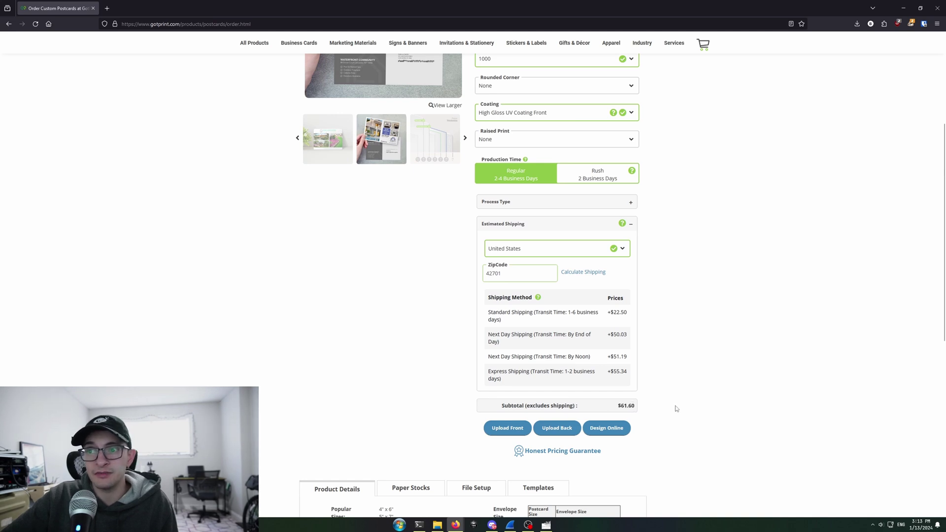
Upload Front.png from Downloads > QSL-Card-Template-main(3) > QSL-Card-Template-main as the postcard front.
{"action": "left_click", "coordinate": [508, 427]}
{"action": "left_click", "coordinate": [496, 197]}
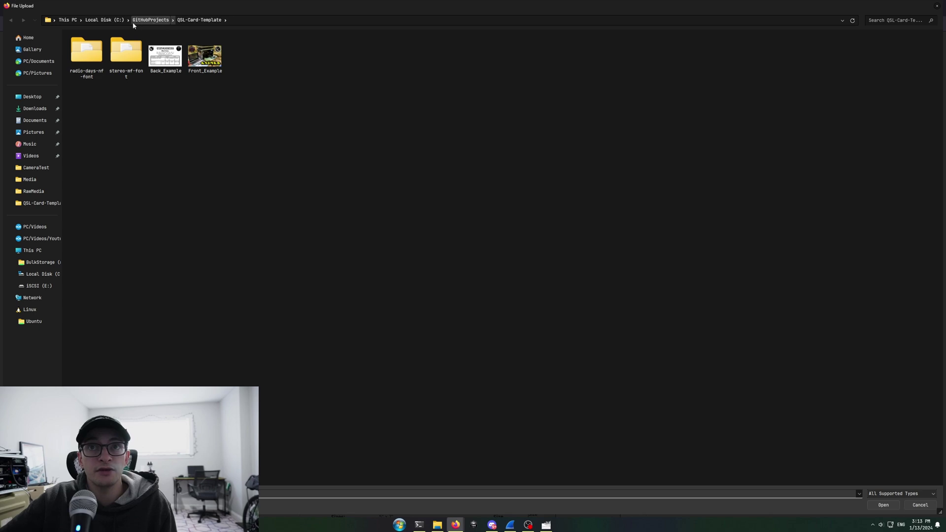
{"action": "left_click", "coordinate": [43, 112]}
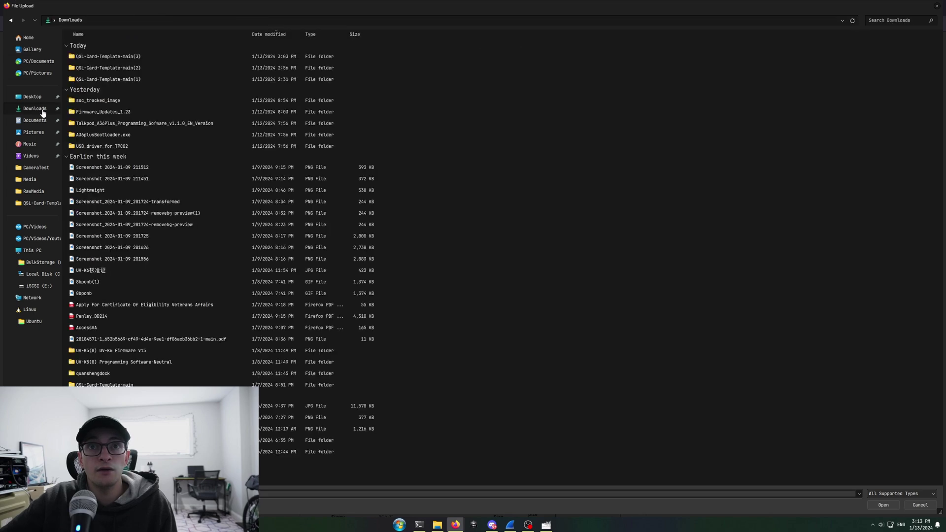
{"action": "double_click", "coordinate": [129, 57]}
{"action": "double_click", "coordinate": [151, 57]}
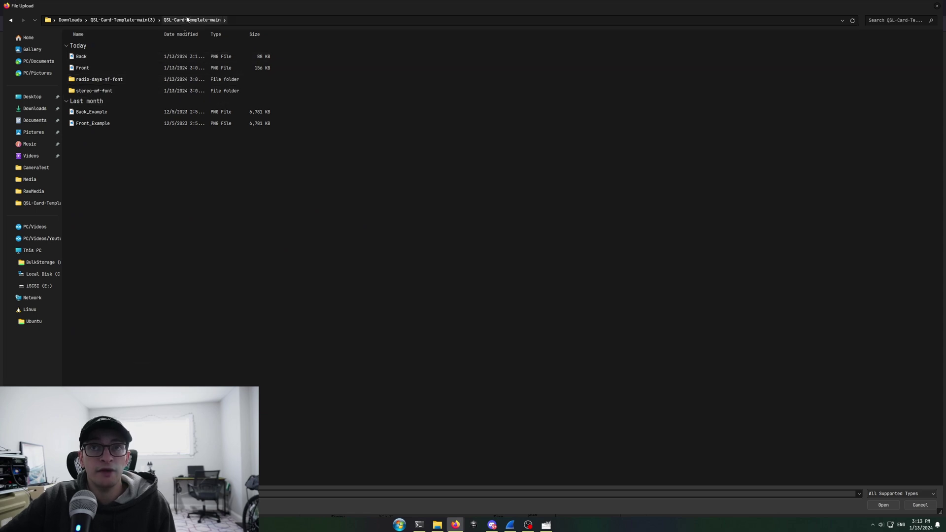
{"action": "double_click", "coordinate": [104, 68]}
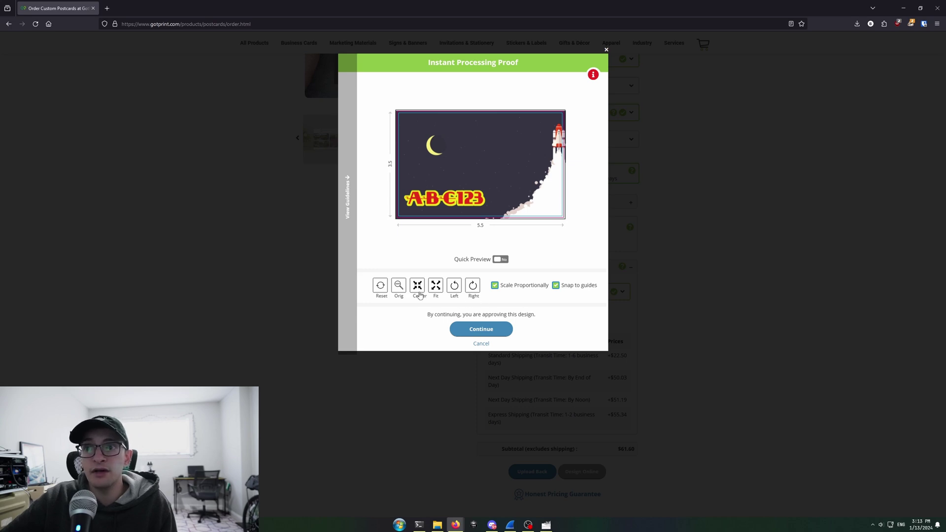
Fit and center the front design on the card, then approve its proof.
{"action": "left_click", "coordinate": [435, 290]}
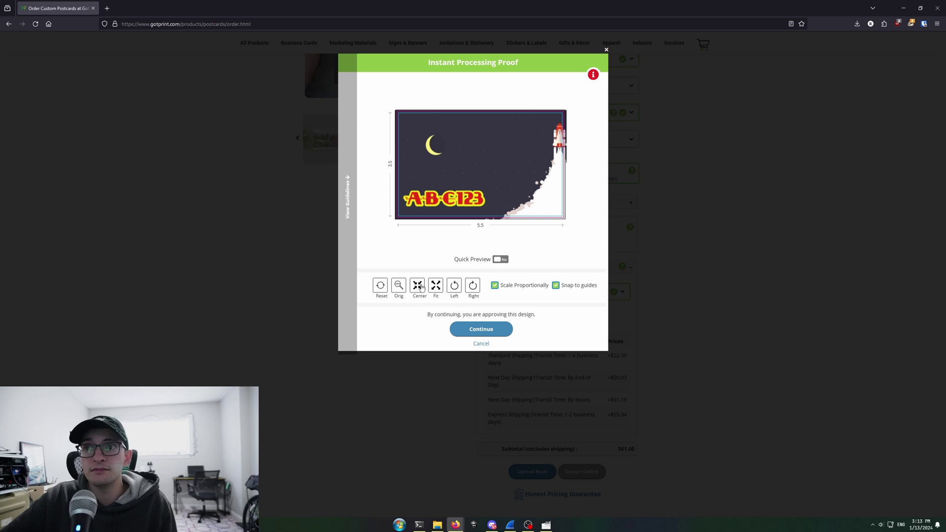
{"action": "left_click", "coordinate": [418, 286]}
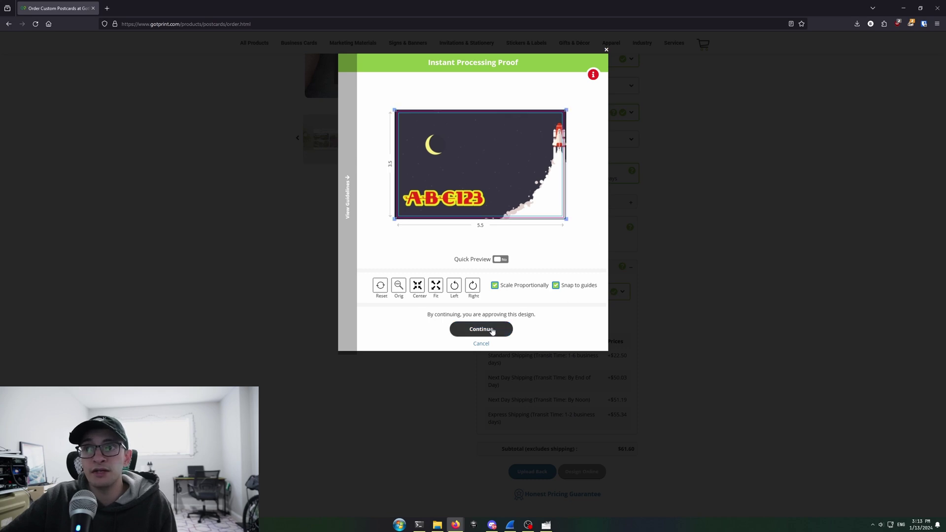
{"action": "left_click", "coordinate": [481, 330]}
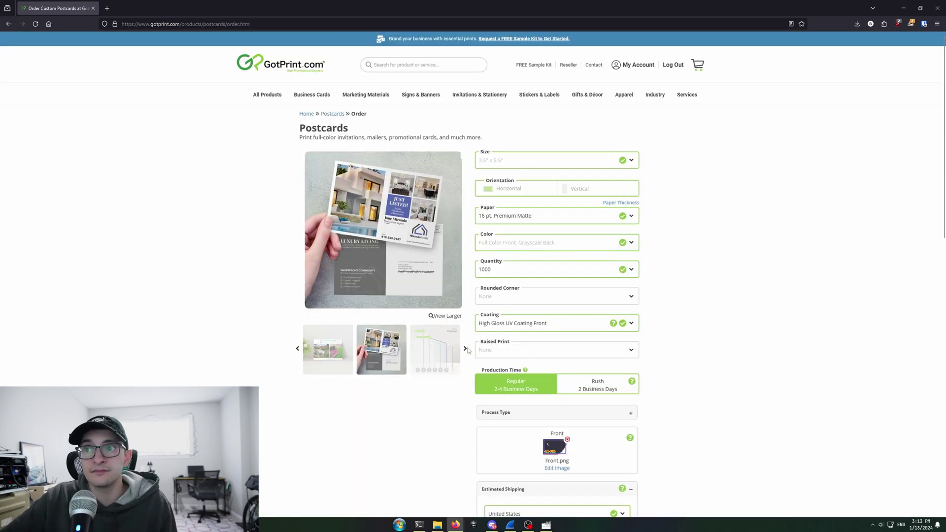
{"action": "scroll", "coordinate": [506, 303], "scroll_direction": "down", "scroll_amount": 3}
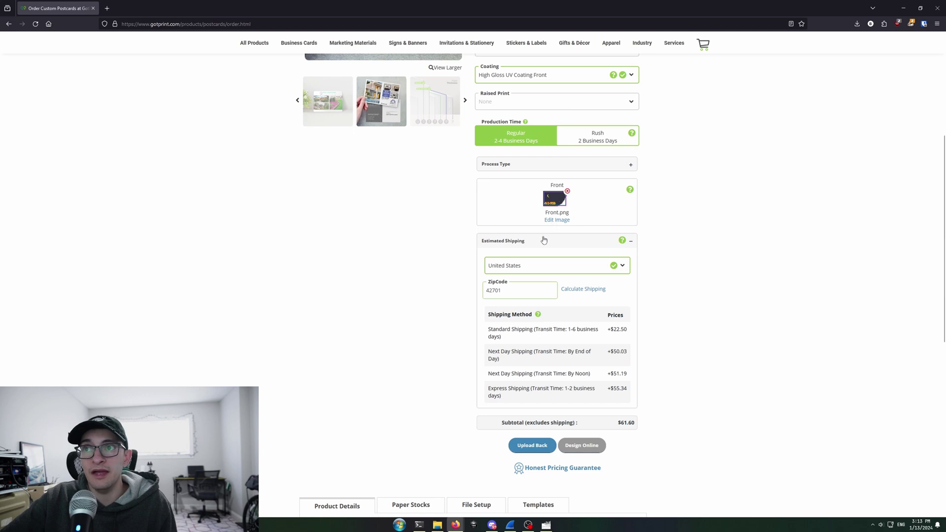
Upload Back.png from the same folder as the postcard back and view both proofs.
{"action": "left_click", "coordinate": [533, 445]}
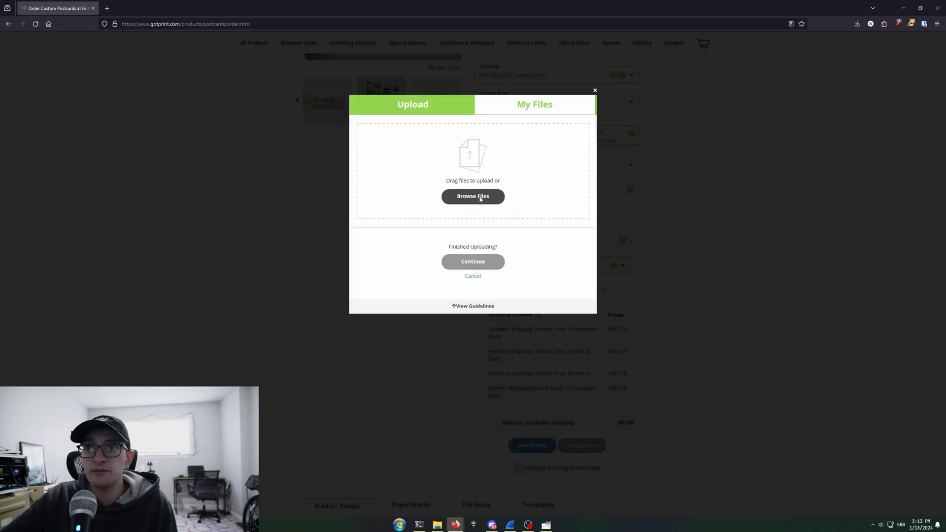
{"action": "left_click", "coordinate": [480, 197]}
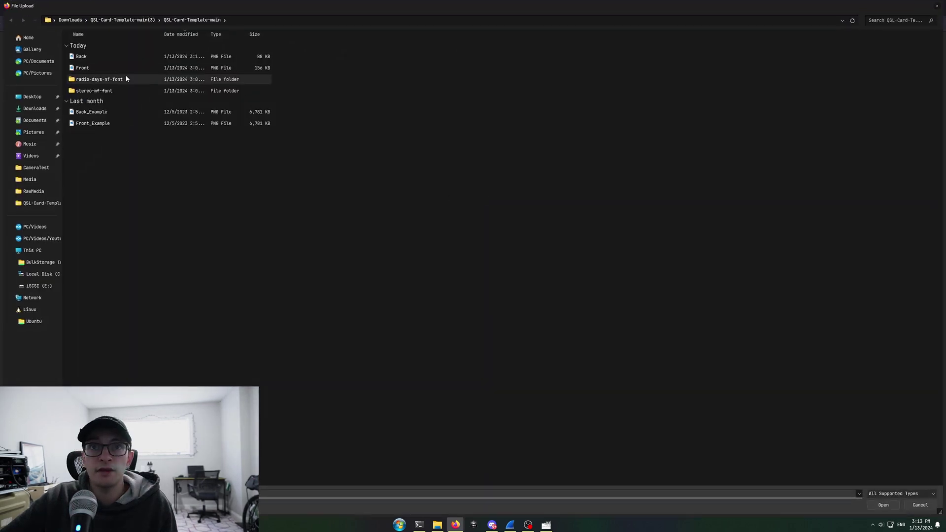
{"action": "double_click", "coordinate": [121, 56]}
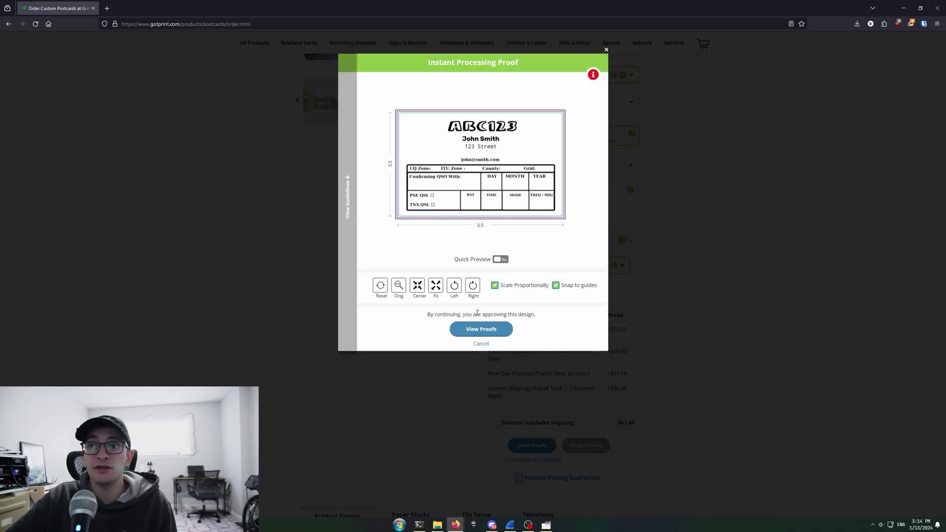
{"action": "left_click", "coordinate": [475, 327]}
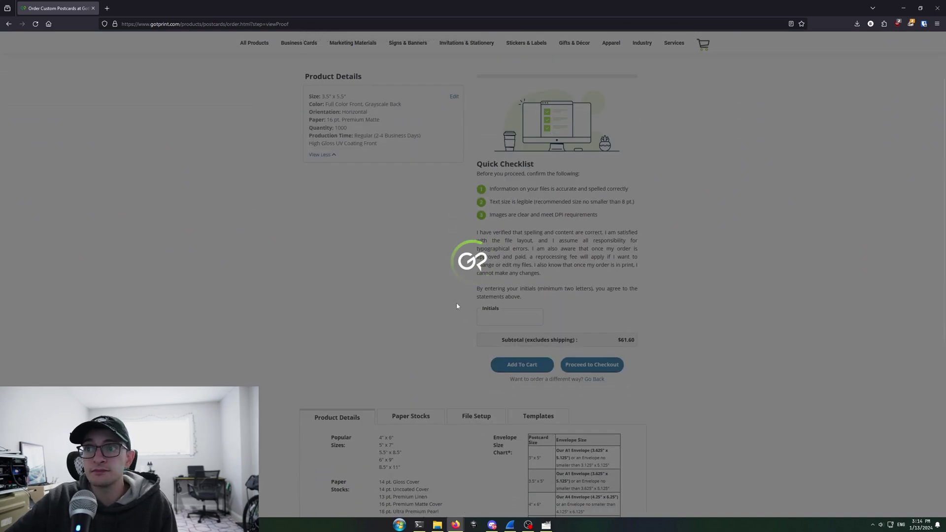
Select the Initials field and turn on Trimmed Preview for the front and back proofs.
{"action": "scroll", "coordinate": [454, 303], "scroll_direction": "down", "scroll_amount": 3}
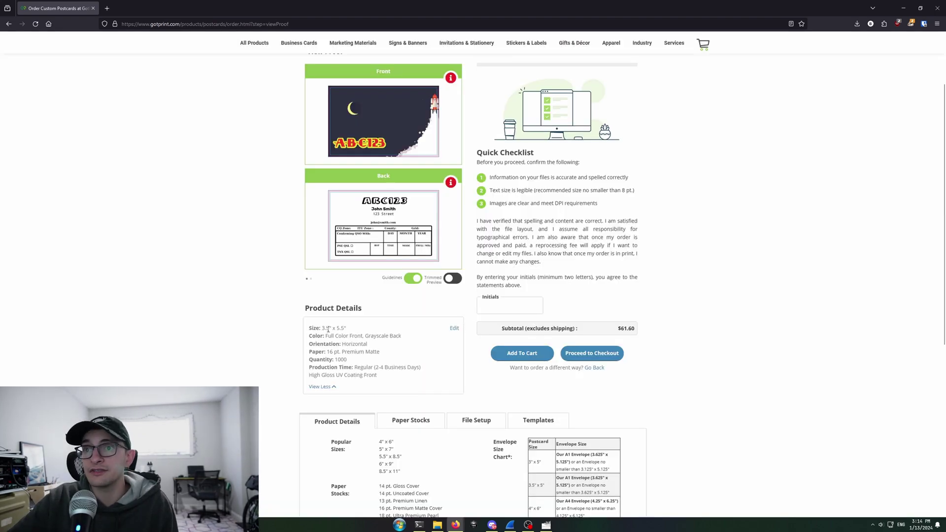
{"action": "left_click", "coordinate": [524, 309]}
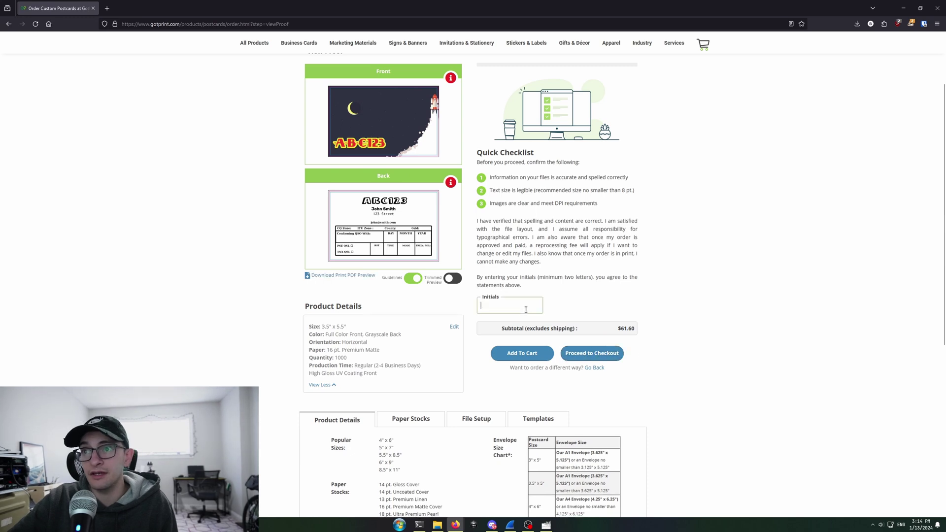
{"action": "left_click", "coordinate": [455, 282]}
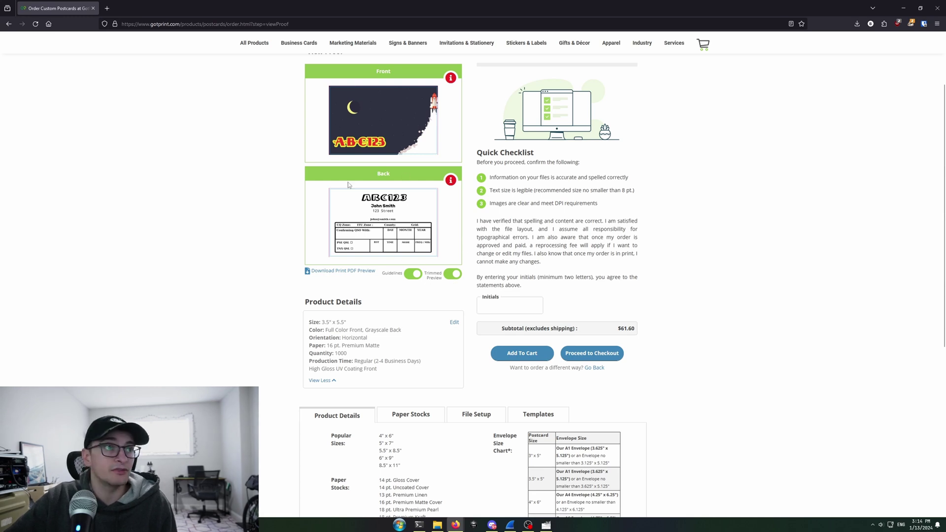
{"action": "scroll", "coordinate": [407, 239], "scroll_direction": "down", "scroll_amount": 3}
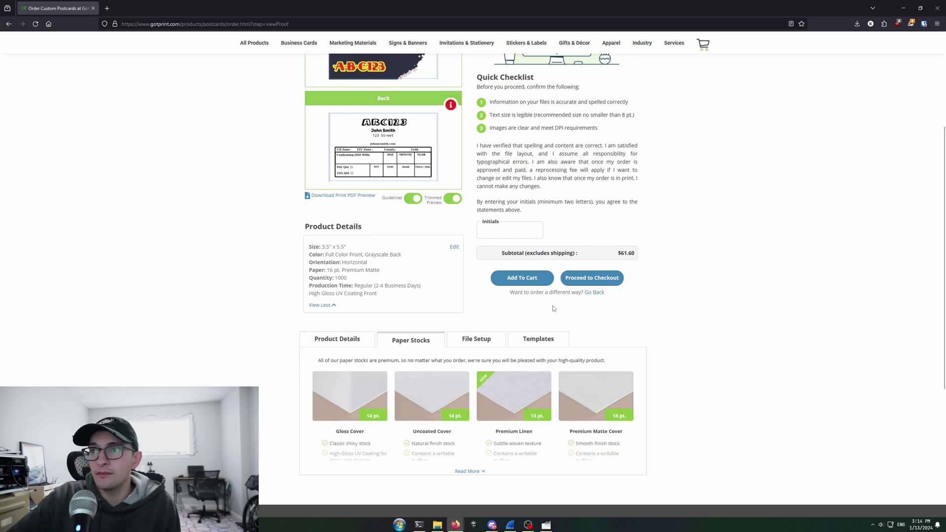
Proceed to checkout with the $61.60 postcard order, then switch to the Amazon A6 envelope tab.
{"action": "left_click", "coordinate": [586, 278]}
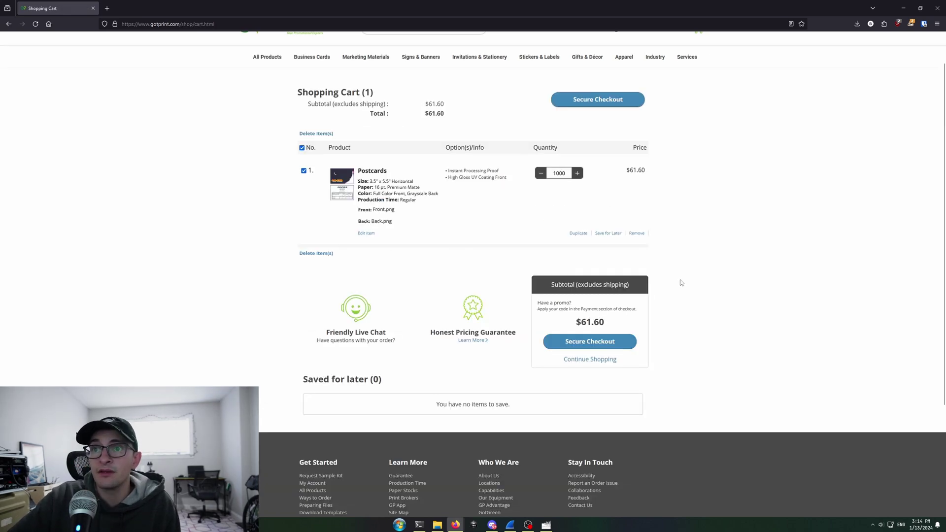
{"action": "scroll", "coordinate": [680, 282], "scroll_direction": "up", "scroll_amount": 1}
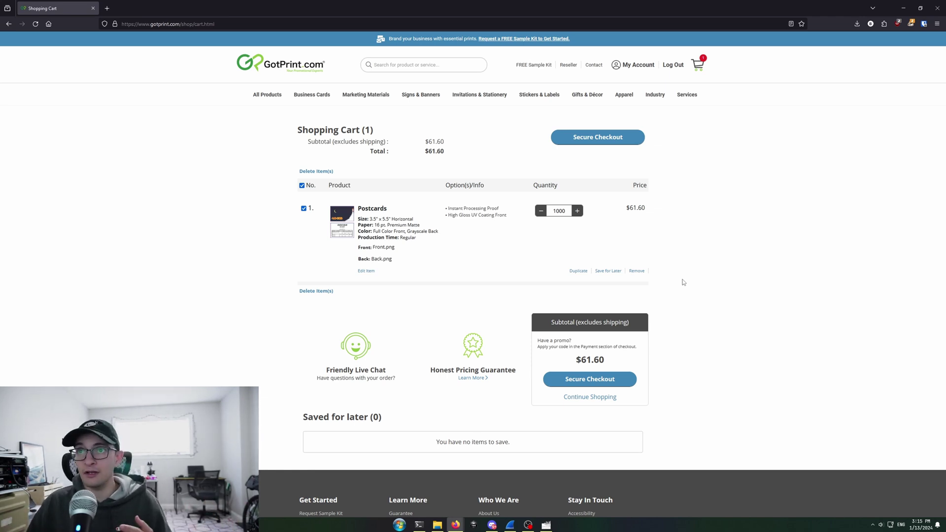
{"action": "mouse_move", "coordinate": [455, 525]}
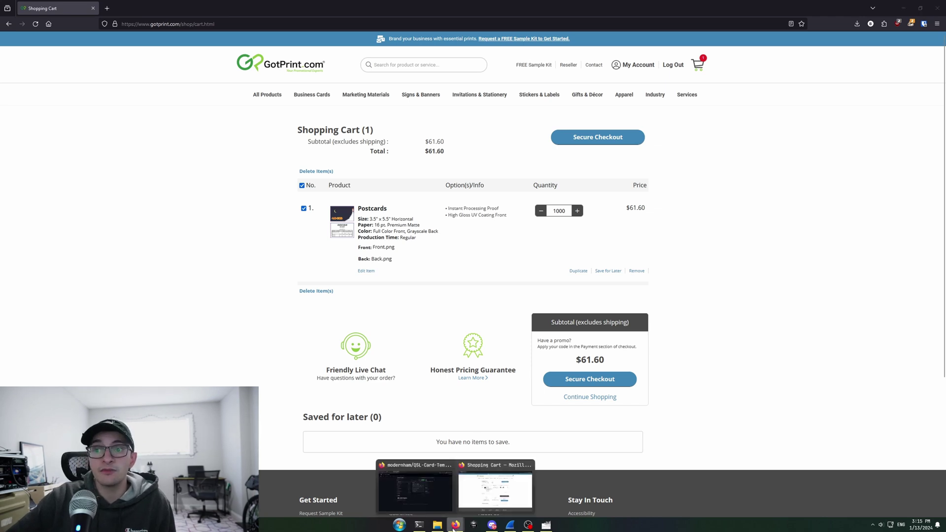
{"action": "left_click", "coordinate": [436, 496]}
{"action": "left_click_drag", "start_coordinate": [139, 9], "coordinate": [307, 9]}
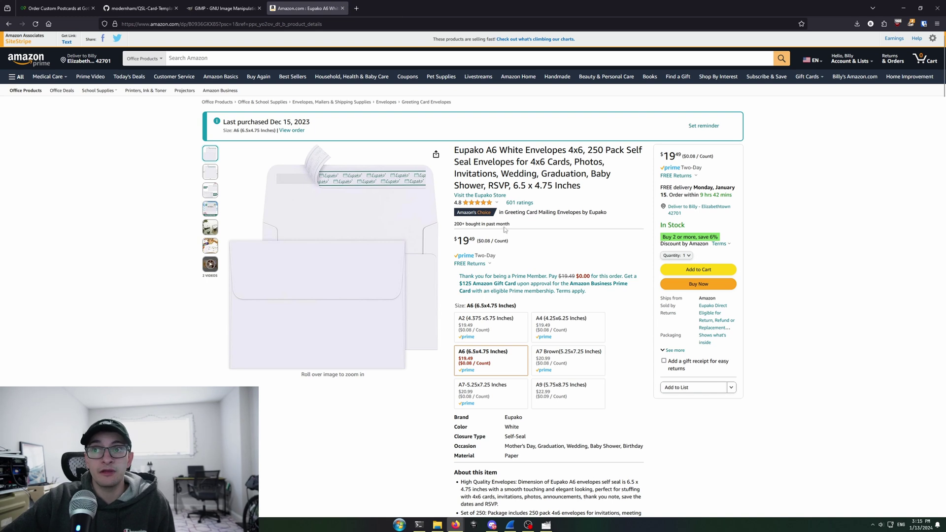